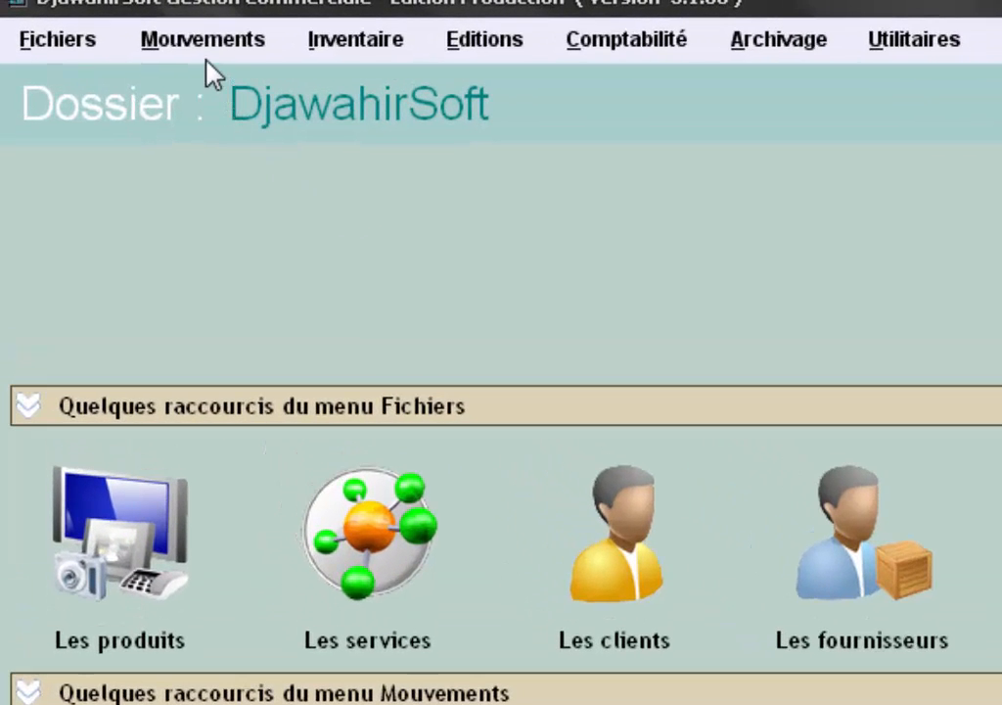
- Open the Mouvements menu from the menu bar
left_click(207, 40)
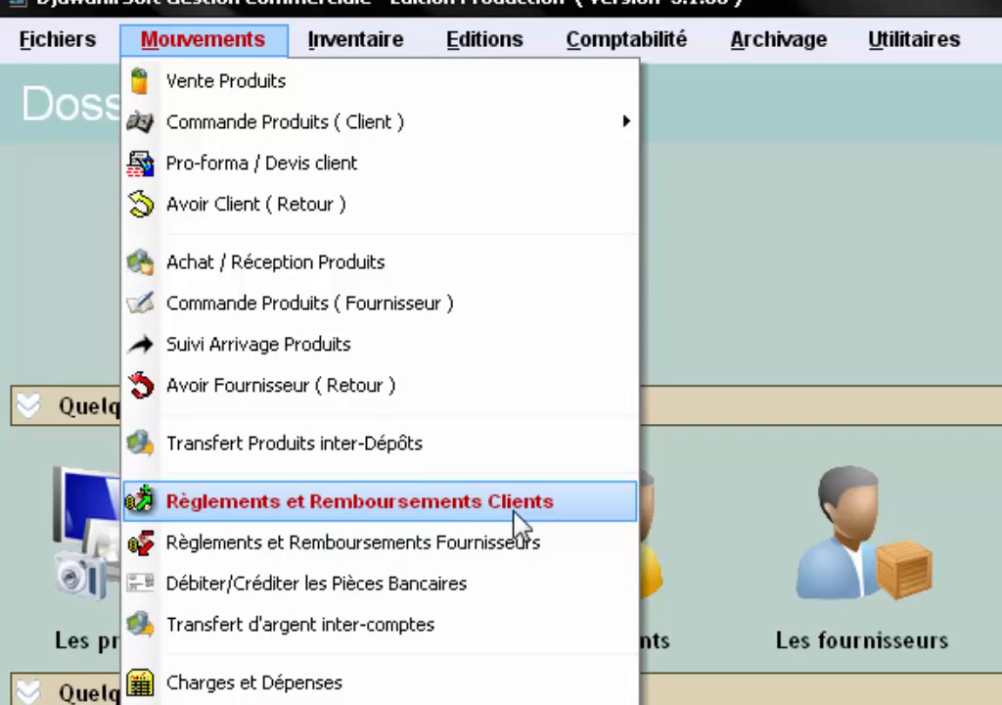
- Open Règlements et Remboursements Clients, close it, then reopen it via the Règlement client shortcut
left_click(555, 511)
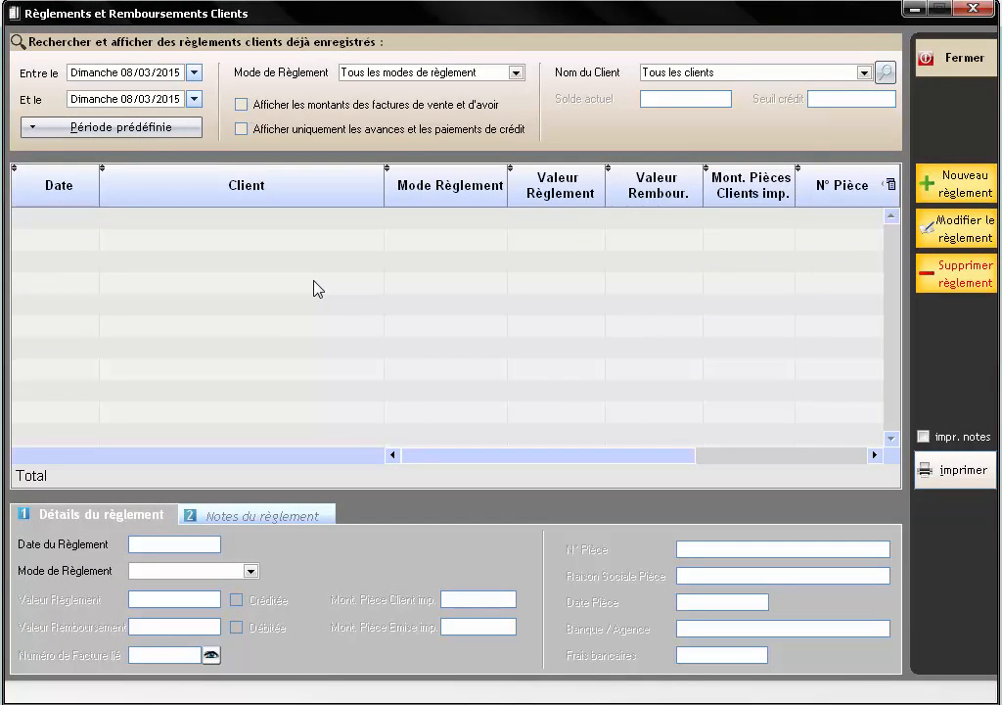
key("Escape")
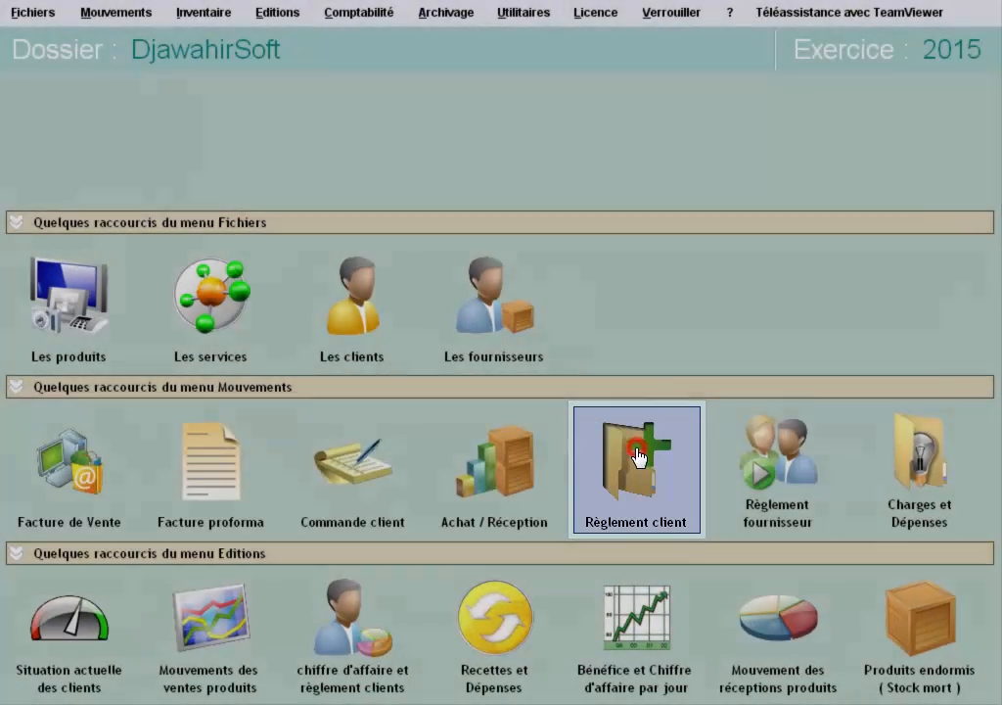
left_click(641, 458)
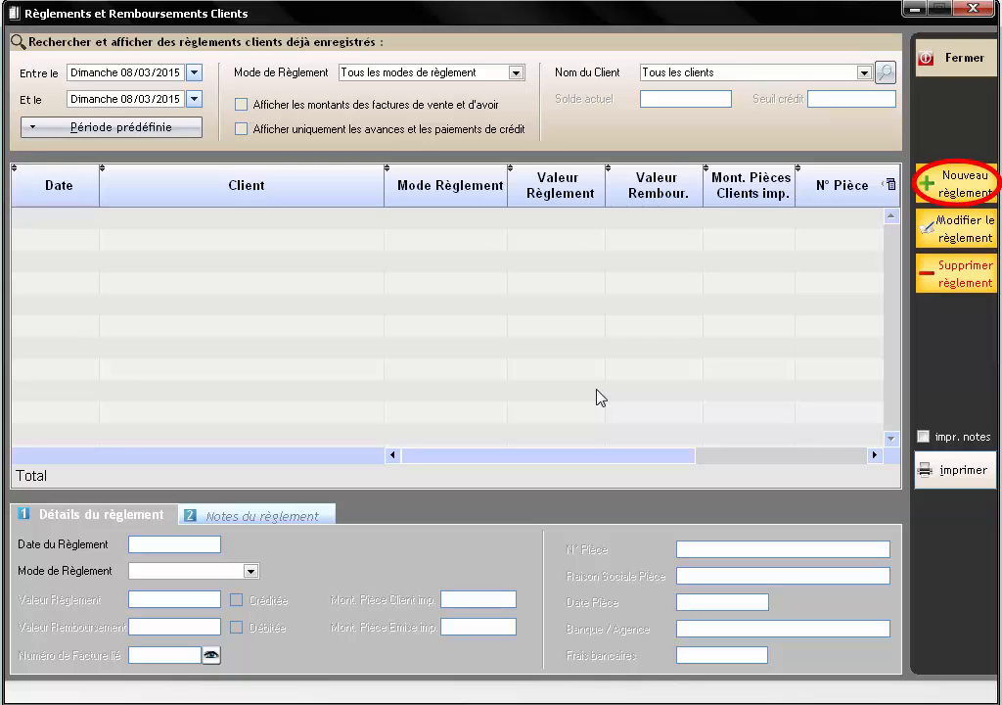
- Start a new payment dated 08/03/2015 and choose EURL CTSOFTWARE as client via a 'CT' search
left_click(969, 195)
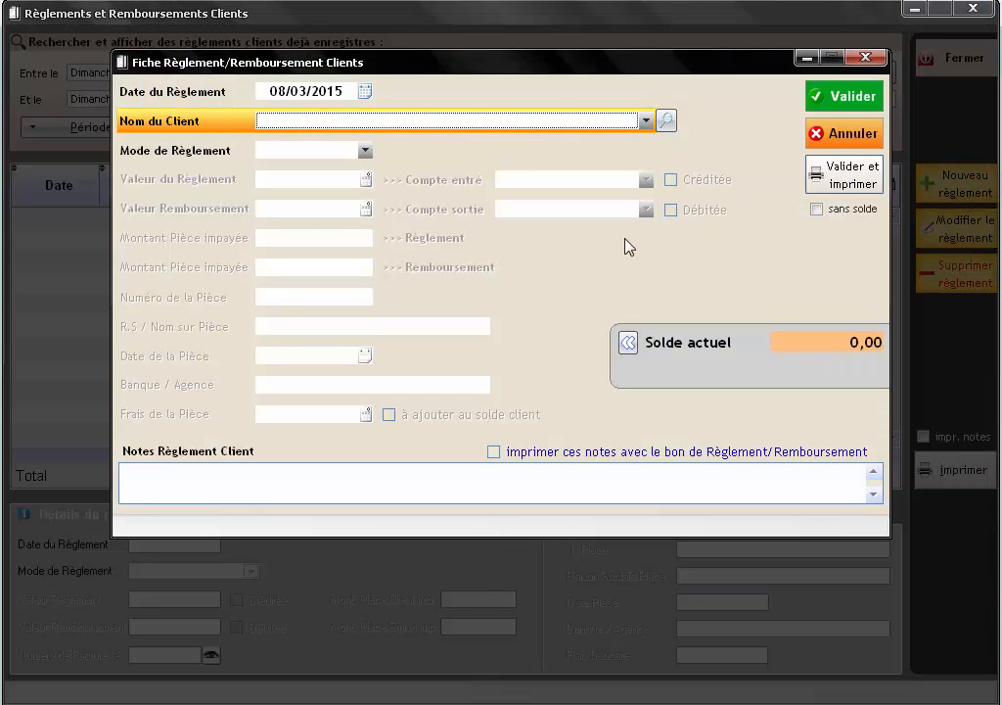
left_click(326, 91)
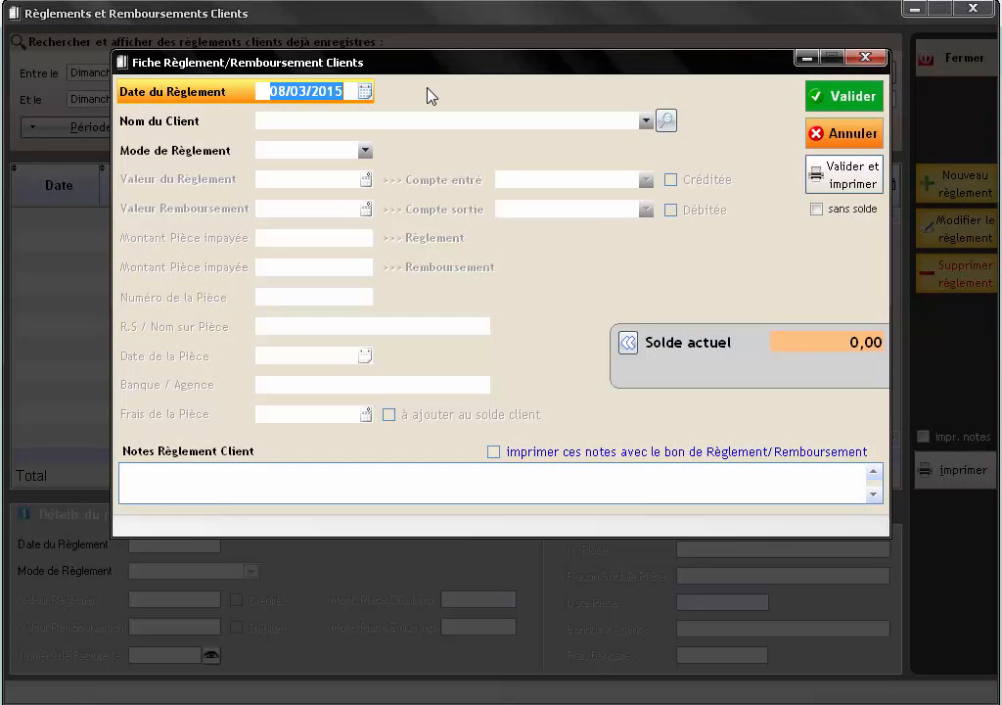
left_click(666, 119)
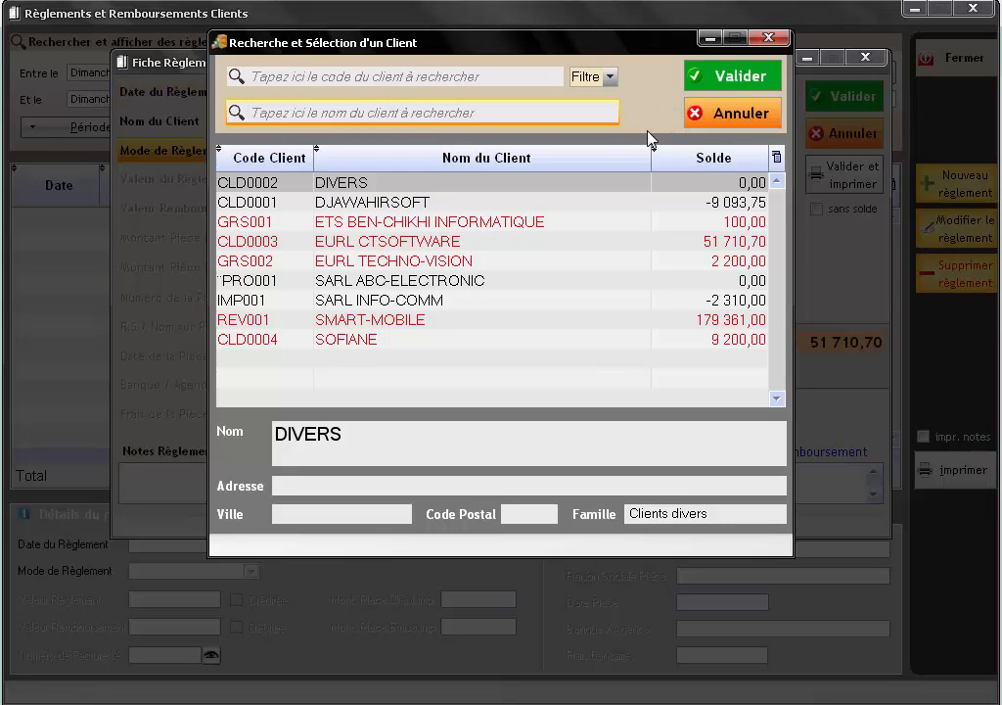
type("CT")
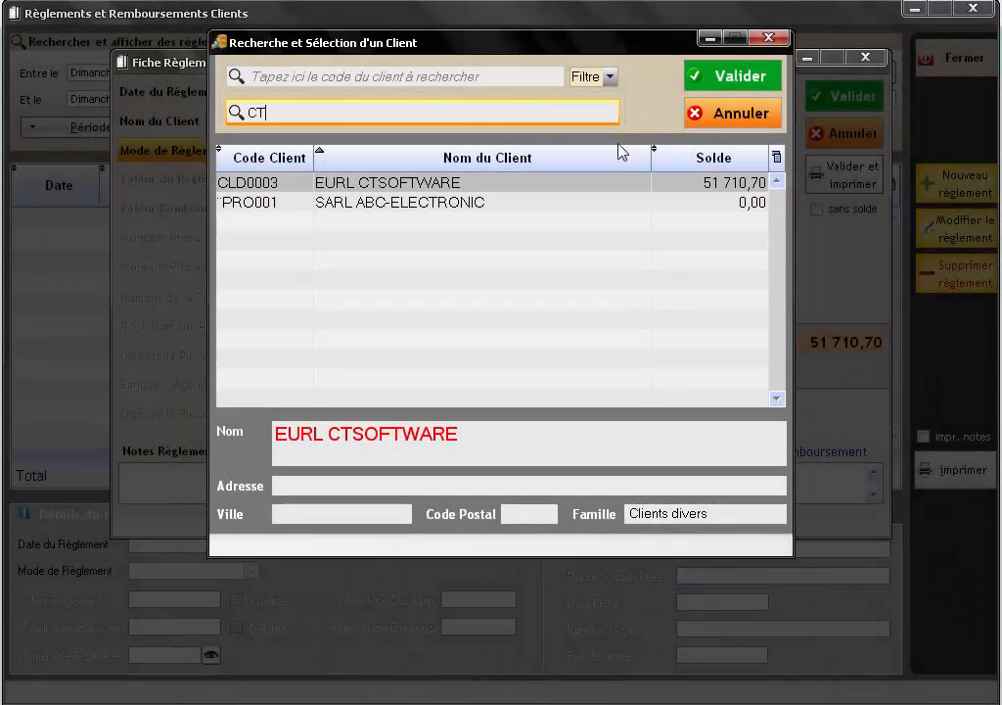
left_click(401, 183)
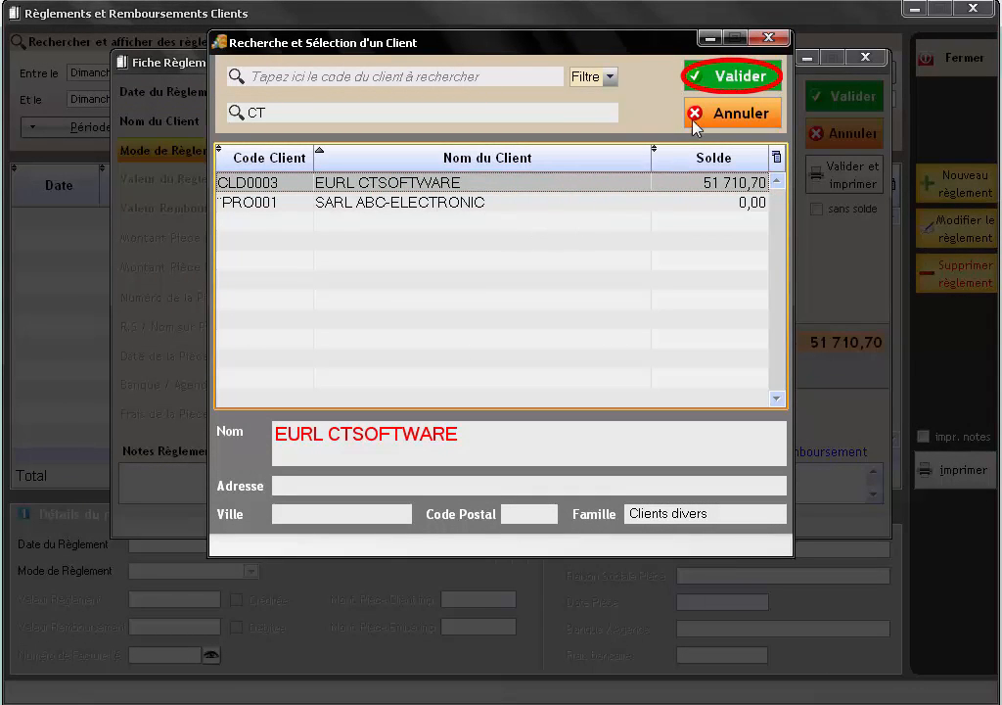
left_click(722, 82)
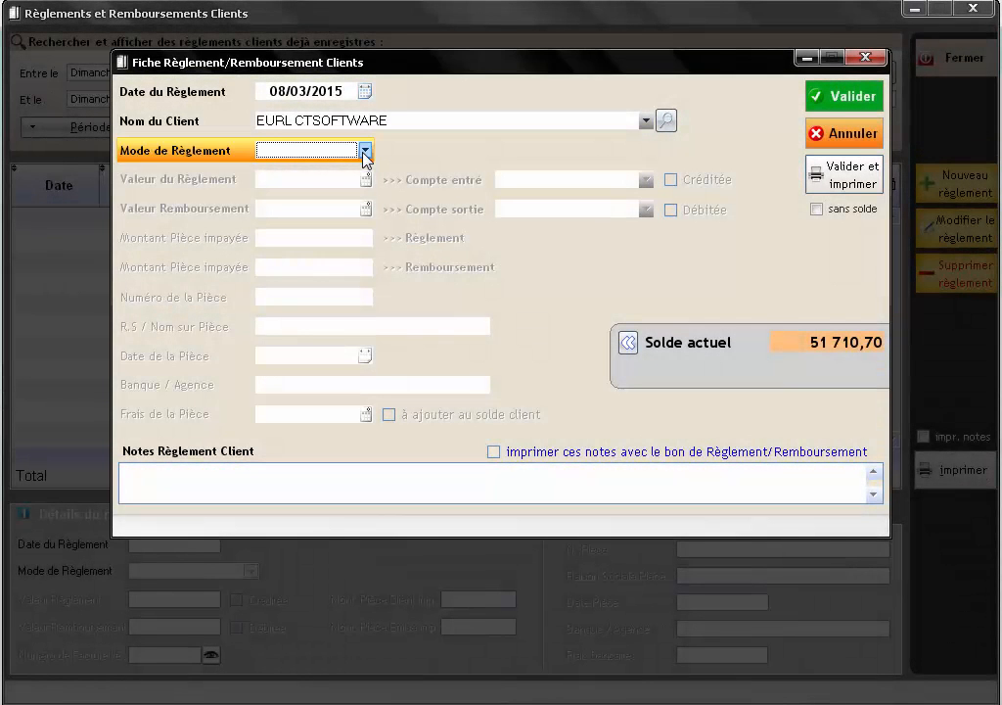
- Set the payment method to Espèces and the amount to 40000
left_click(364, 152)
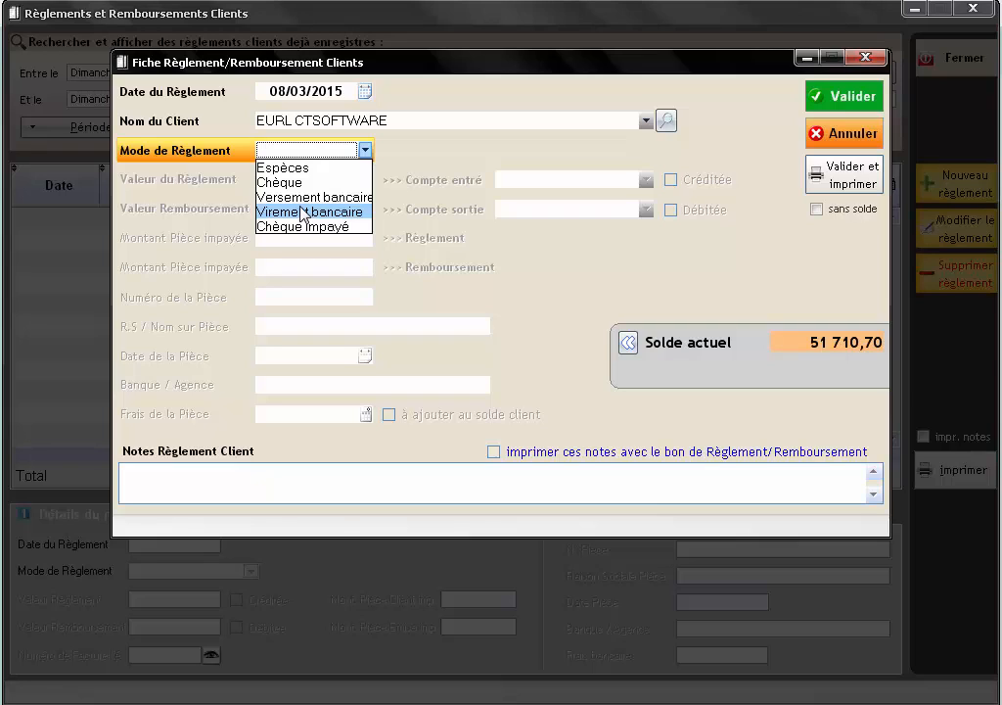
left_click(298, 169)
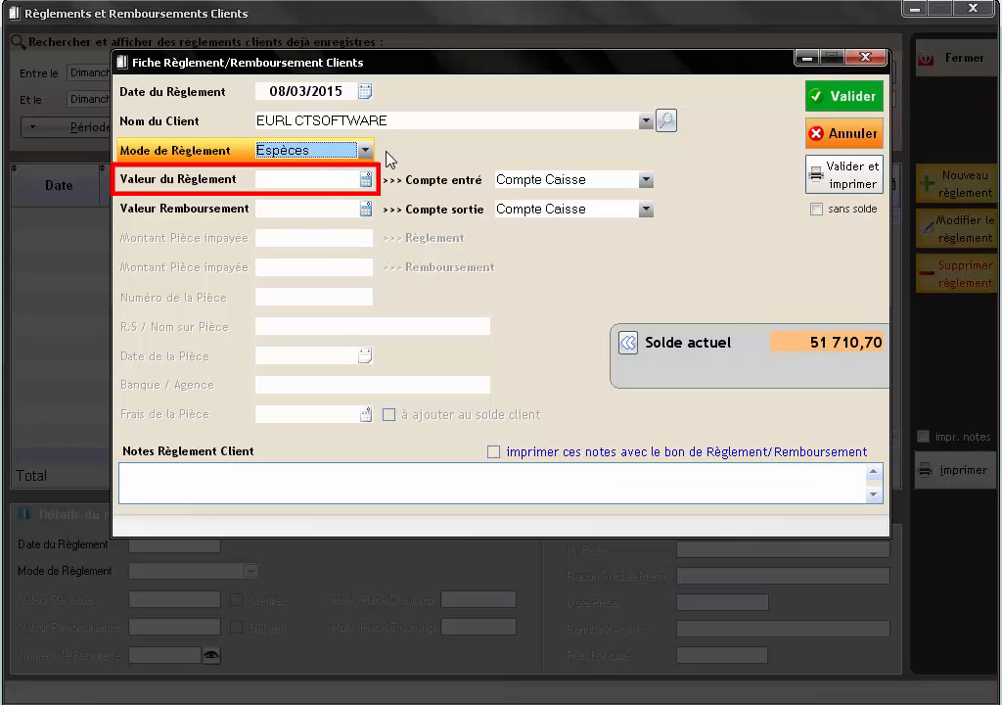
left_click(267, 178)
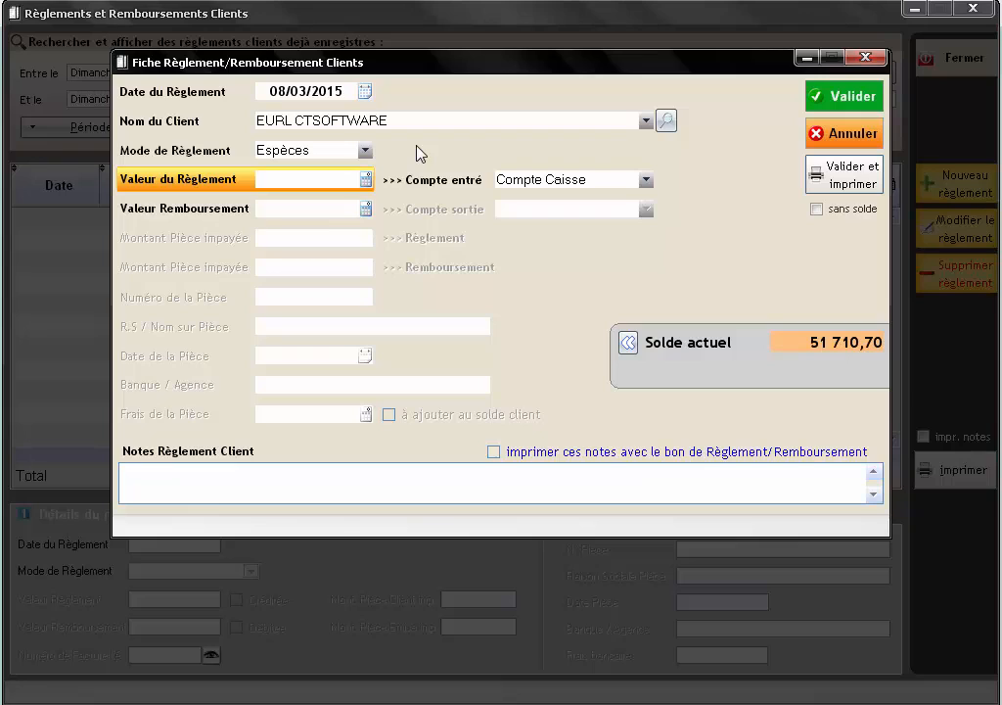
type("40000")
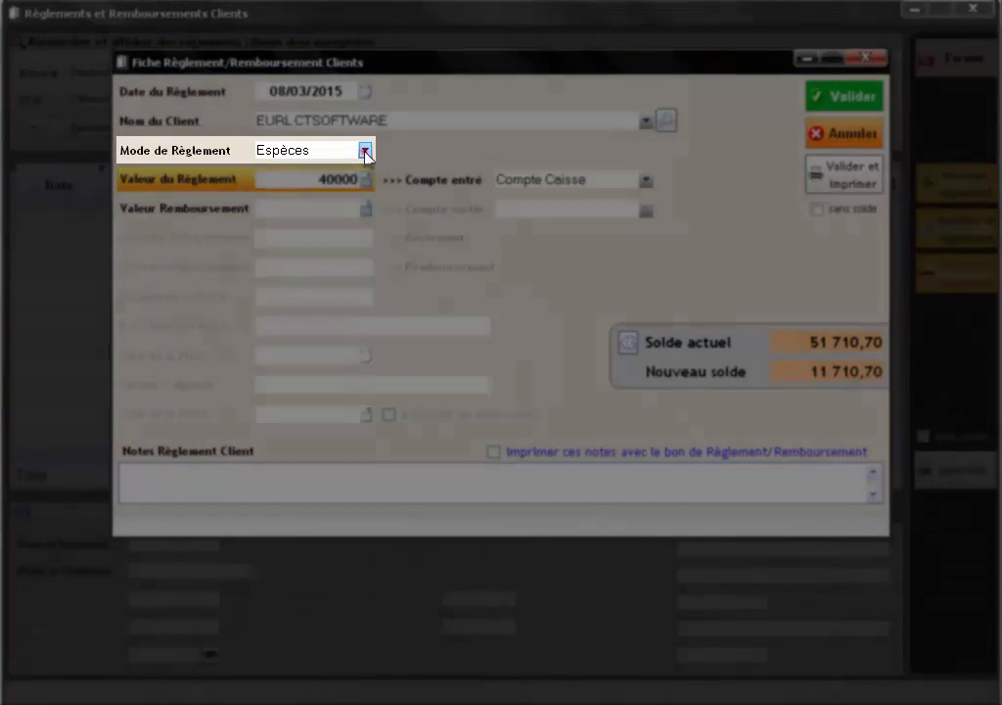
- Switch the 40000,00 payment's method from cash to Chèque
left_click(365, 150)
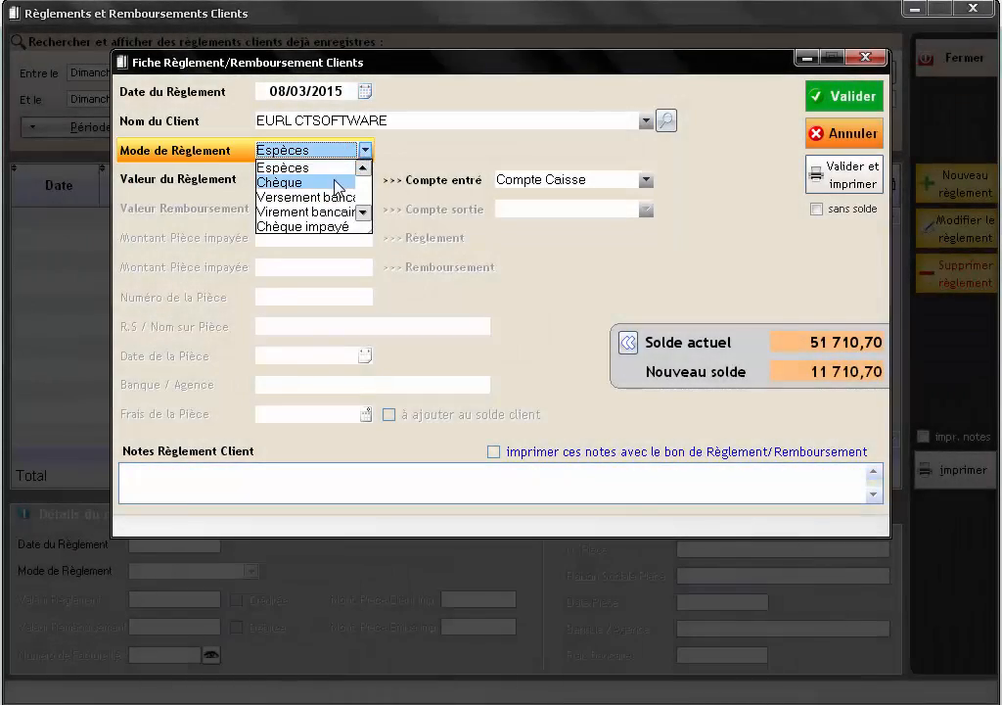
left_click(339, 183)
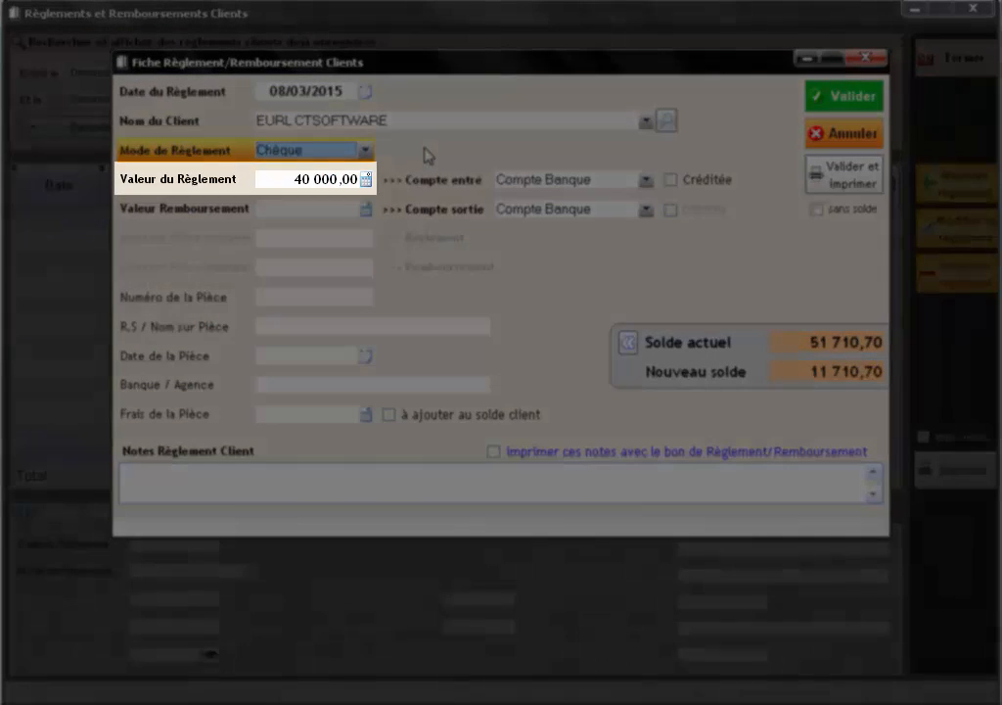
left_click(347, 178)
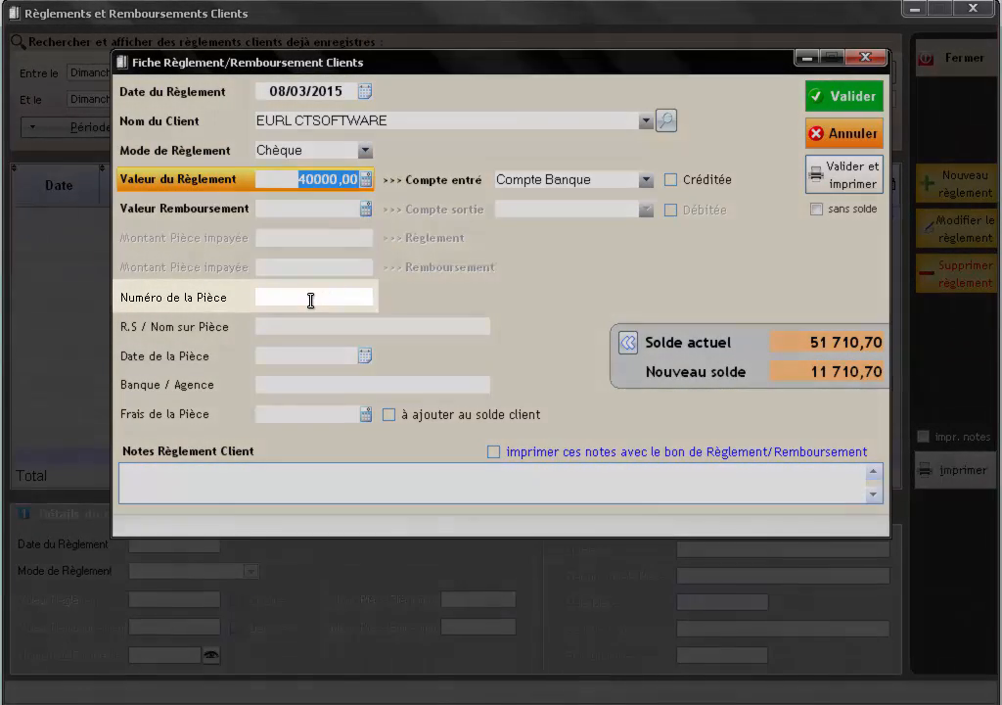
- Fill in the cheque number, name on cheque, 08/03/2015 date and bank BADR 431
left_click(310, 299)
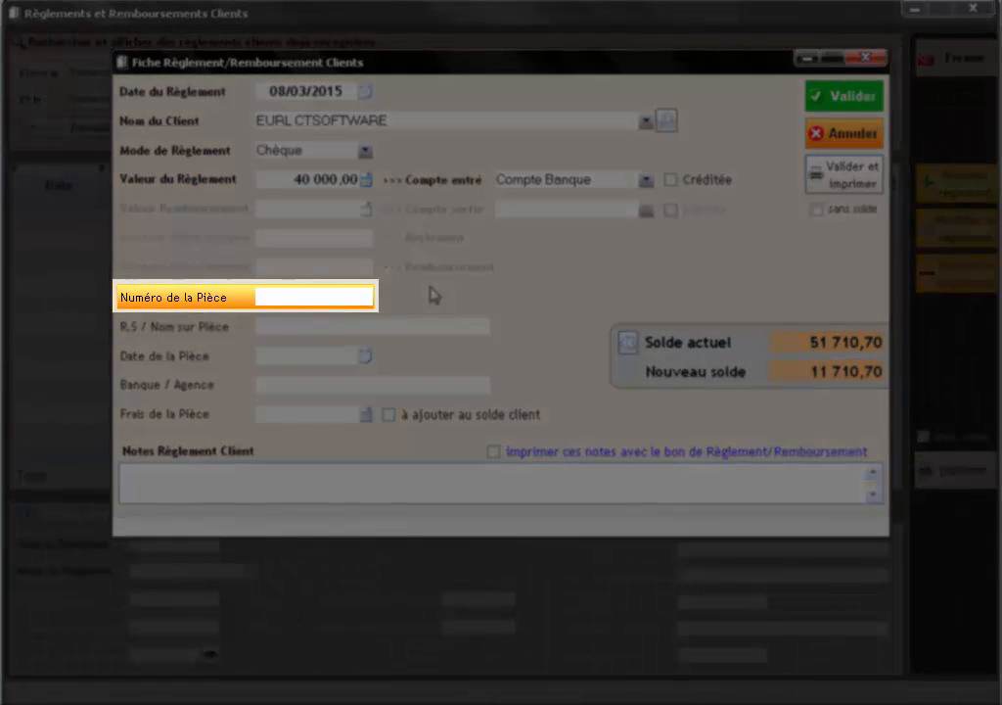
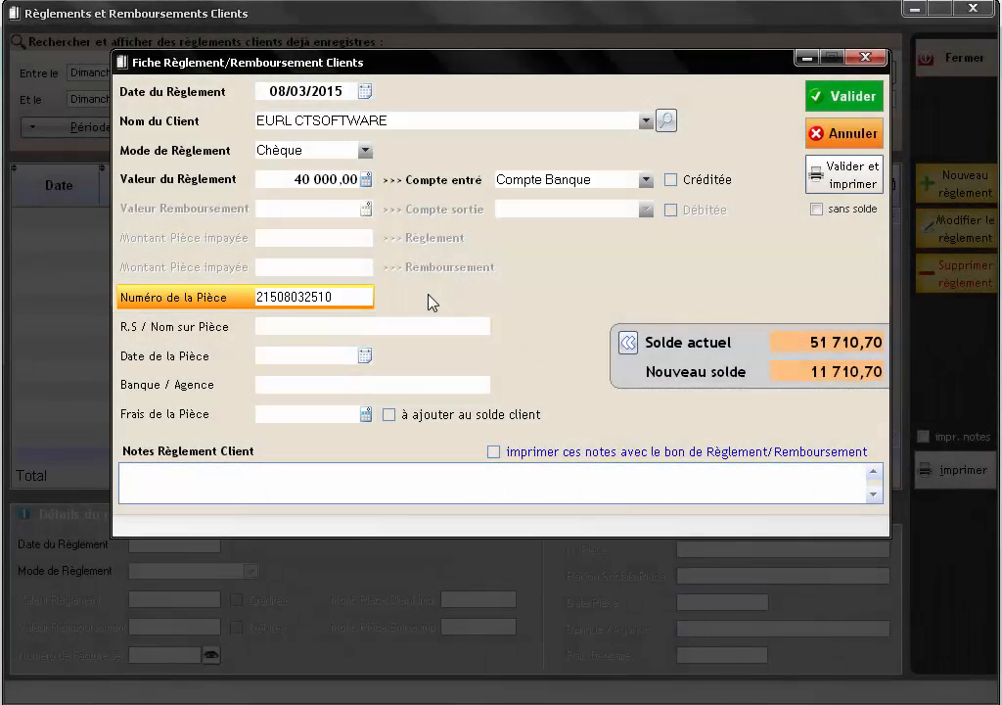
left_click(295, 327)
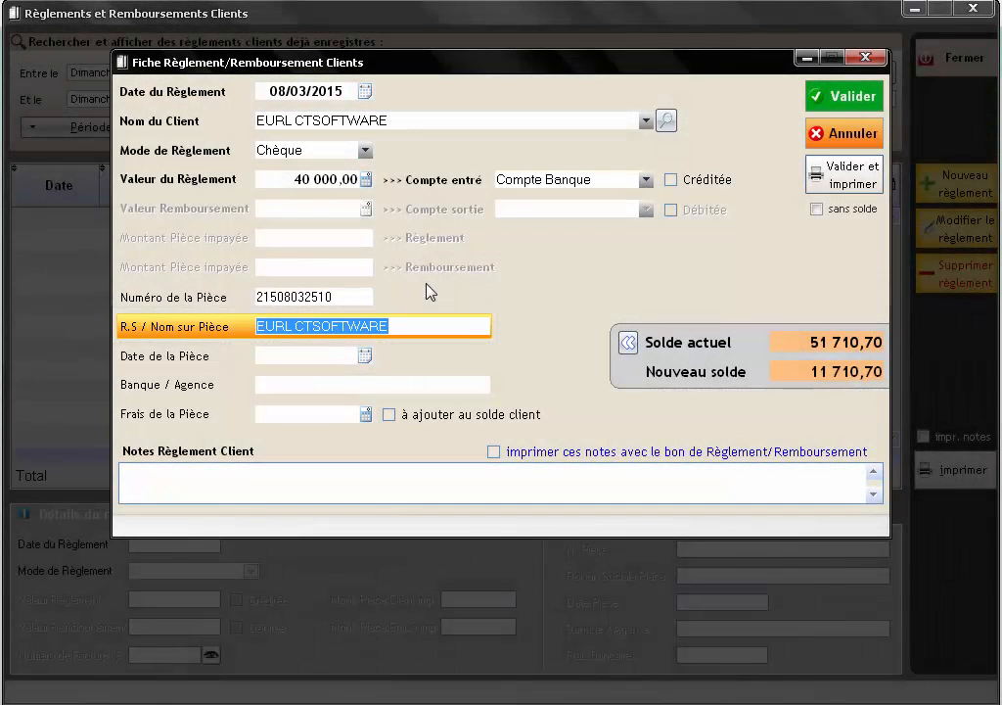
left_click(326, 354)
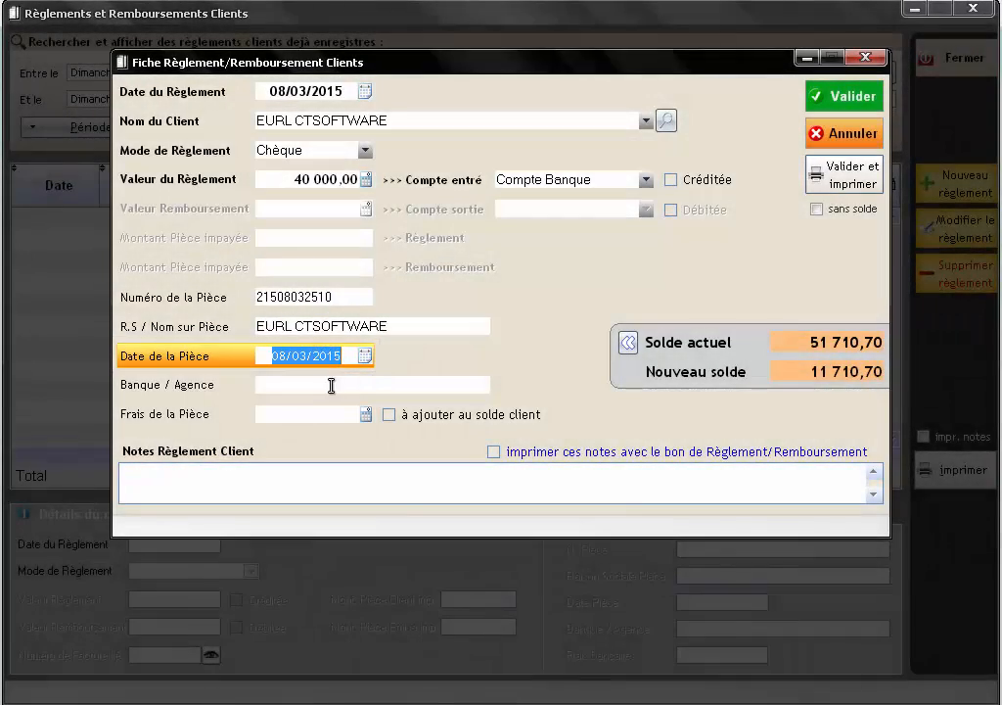
left_click(331, 386)
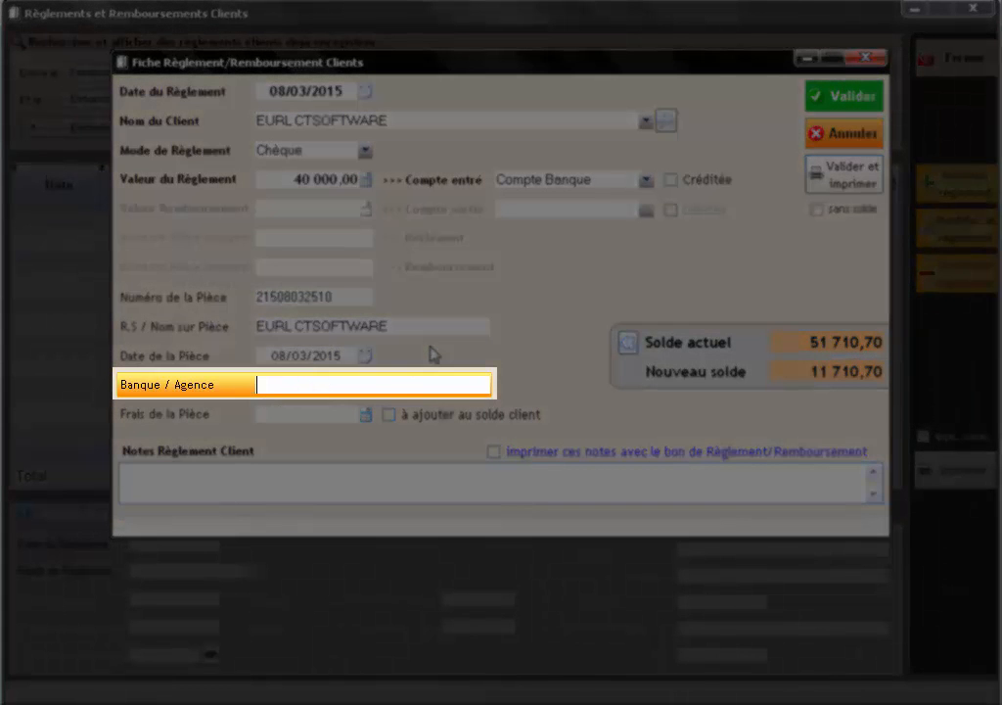
type("BADR 431")
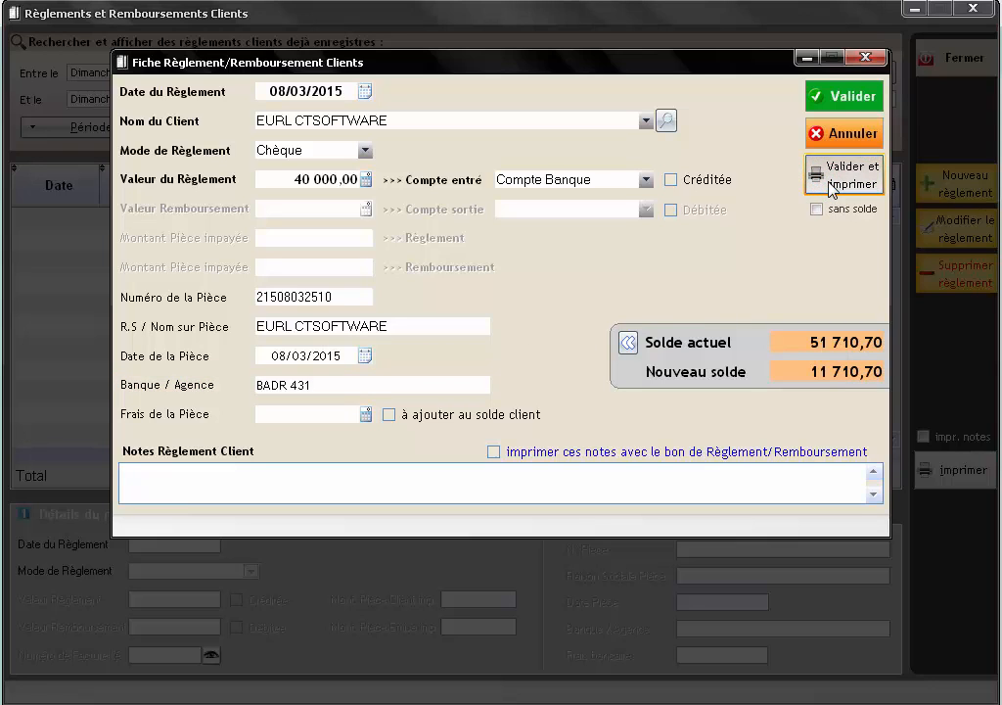
- Save the 40 000,00 cheque payment and print its Bon de Règlement Client receipt
left_click(832, 186)
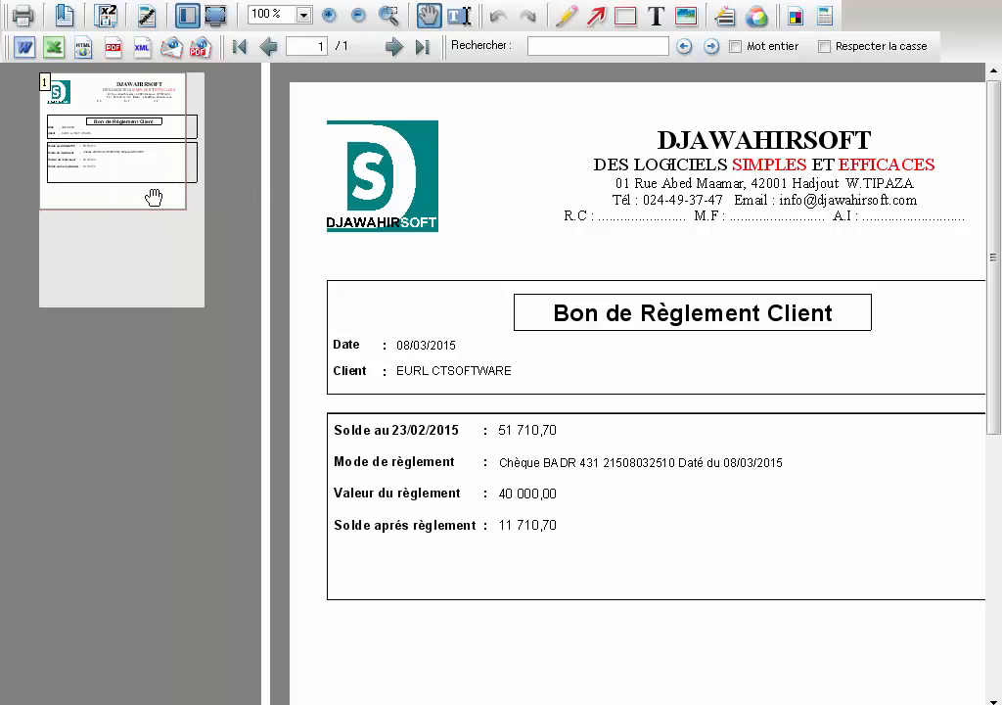
left_click_drag(155, 197, 166, 198)
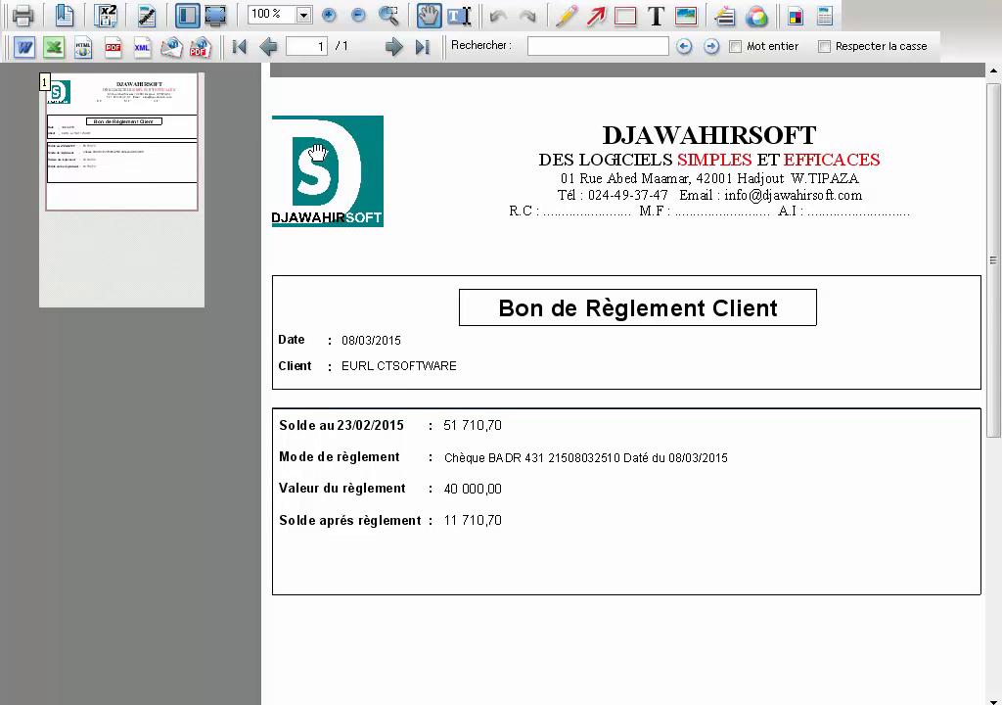
left_click(23, 16)
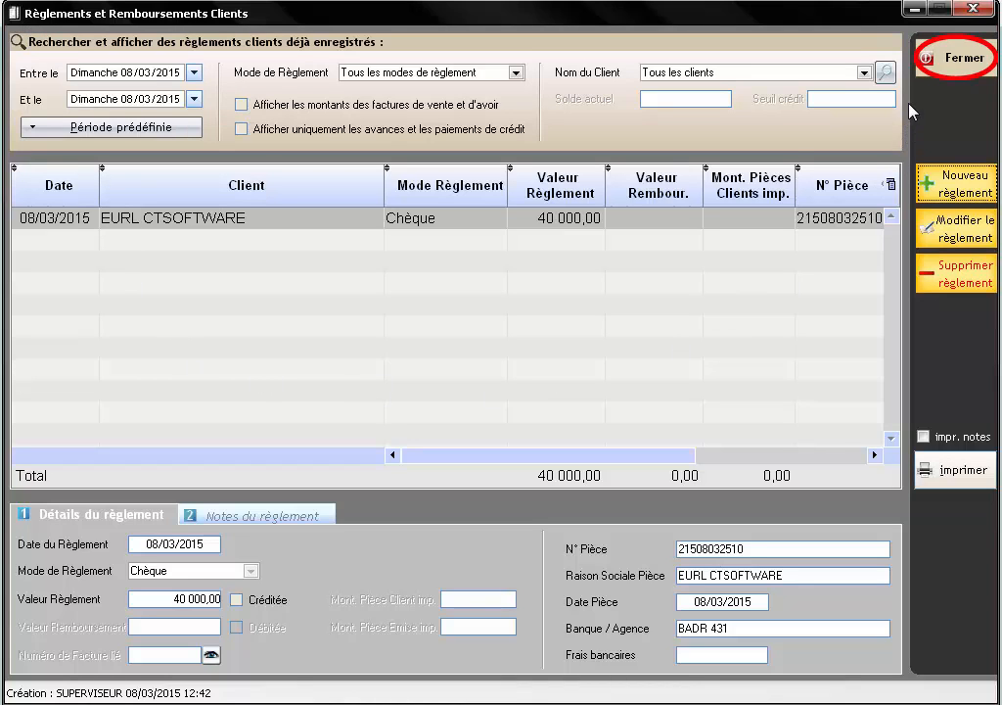
left_click(950, 65)
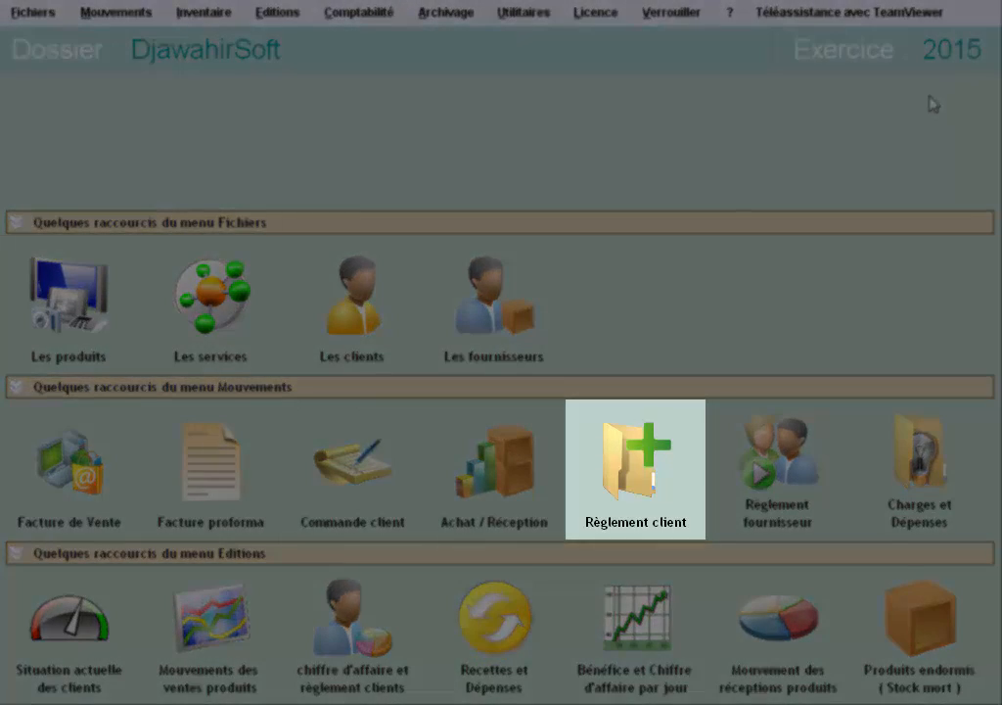
left_click(631, 474)
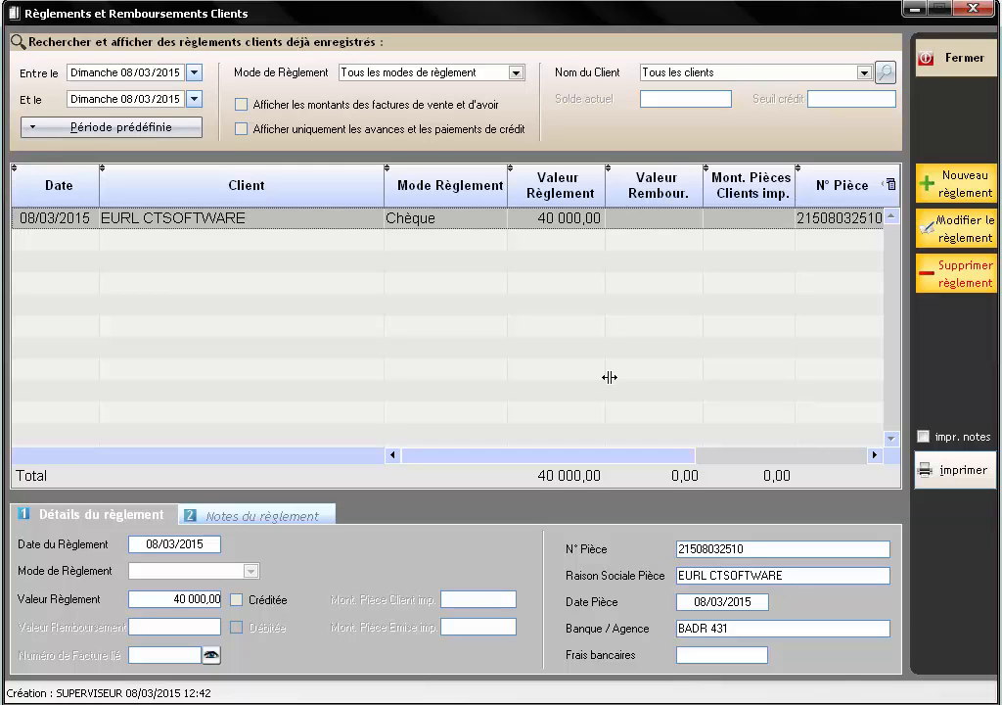
- Filter the payments register to client EURL CTSOFTWARE, found by searching 'SOFT'
left_click(886, 72)
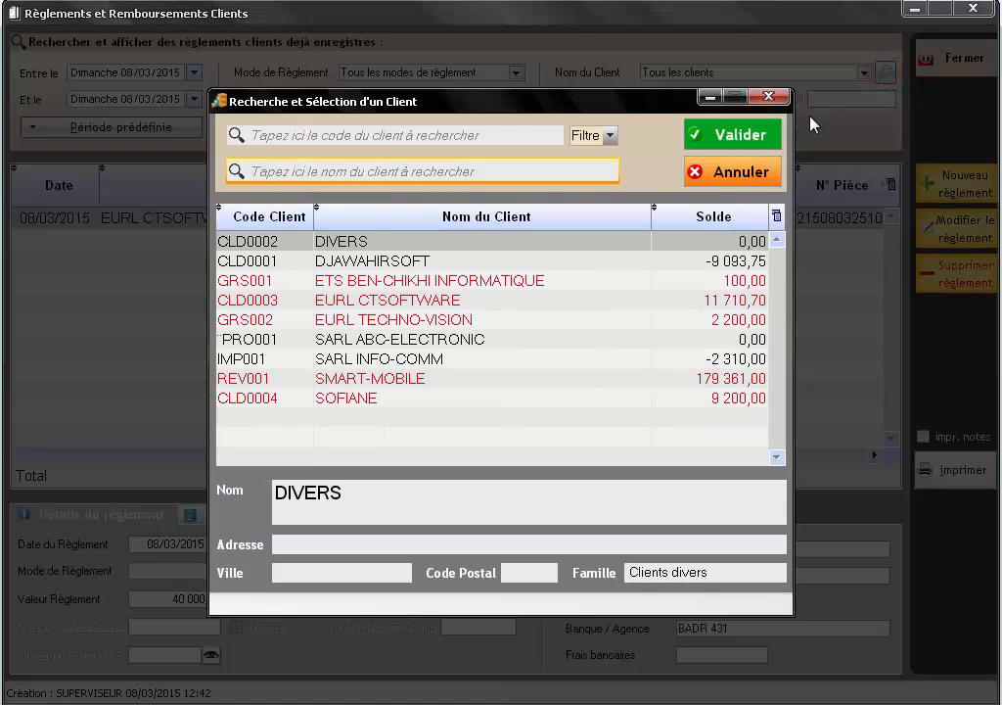
left_click(532, 174)
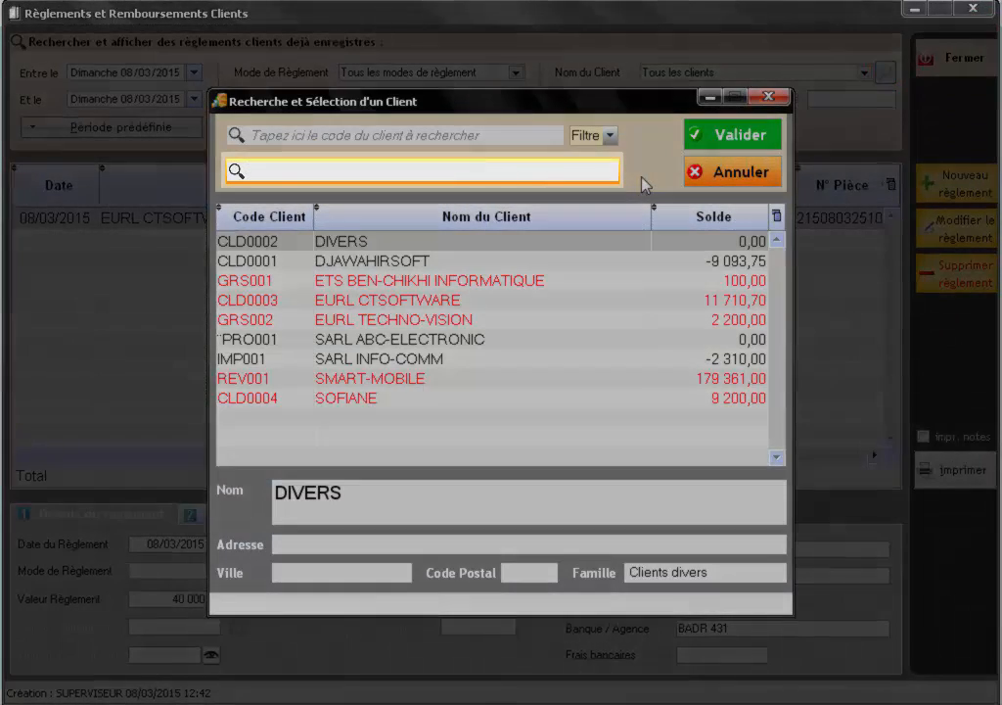
type("SOFT")
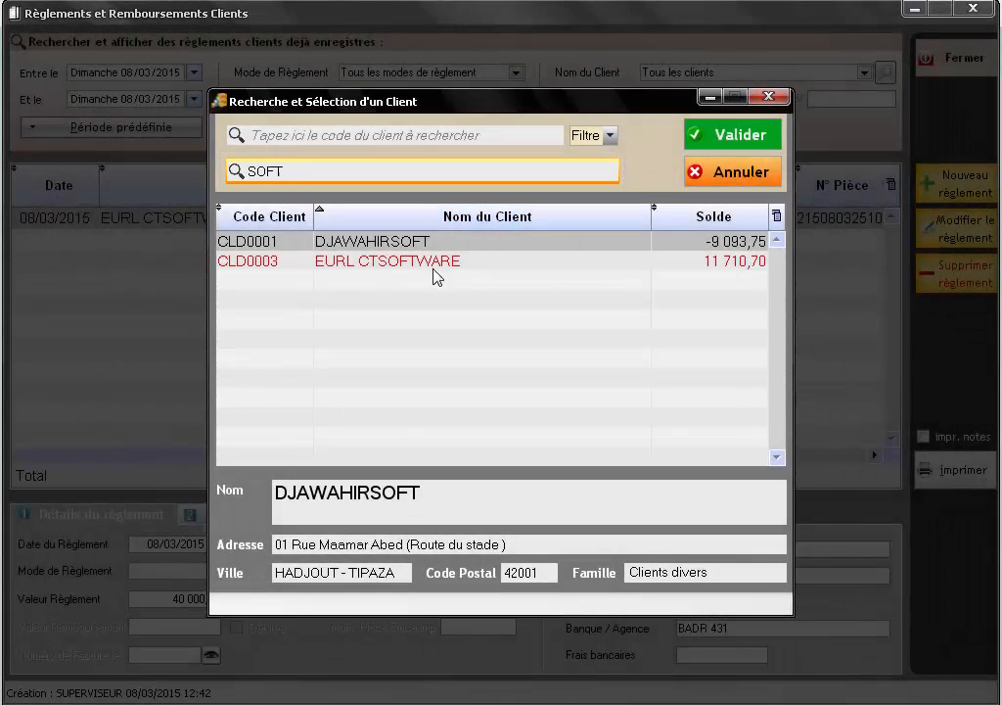
left_click(408, 262)
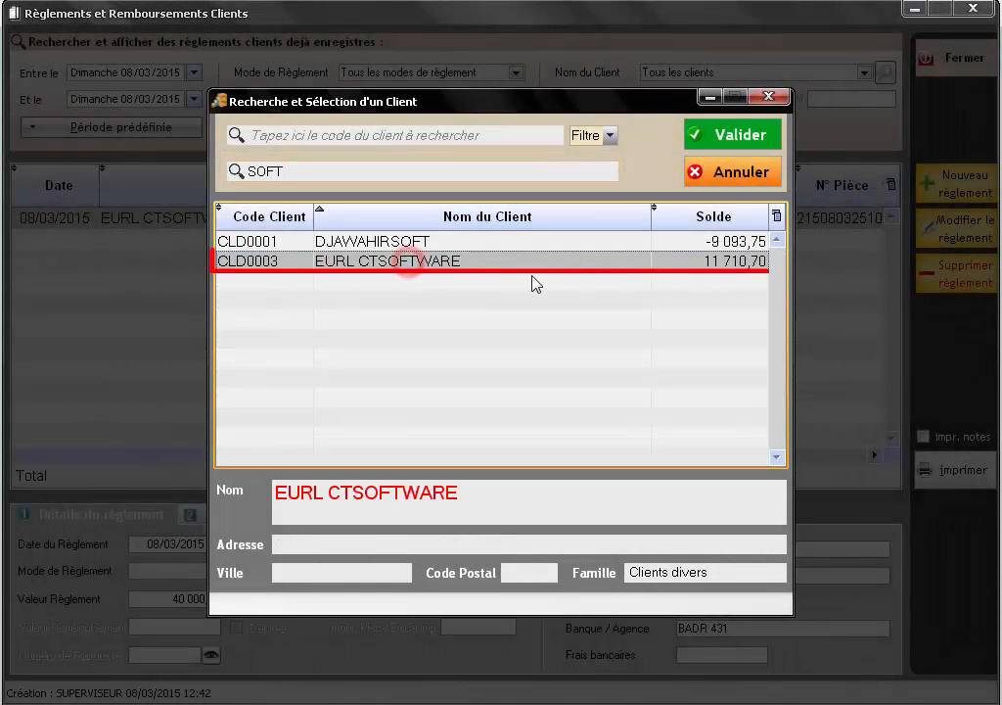
left_click(756, 137)
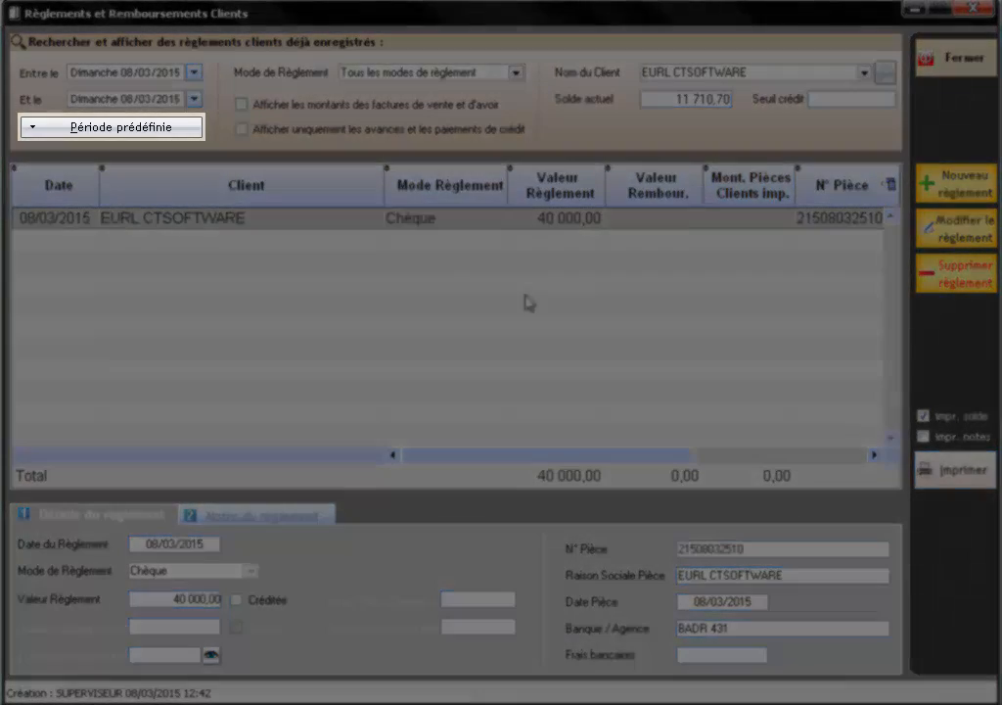
- Limit the period to Moins d'un Mois (09/02/2015–08/03/2015) and select the 23/02/2015 payment
left_click(149, 130)
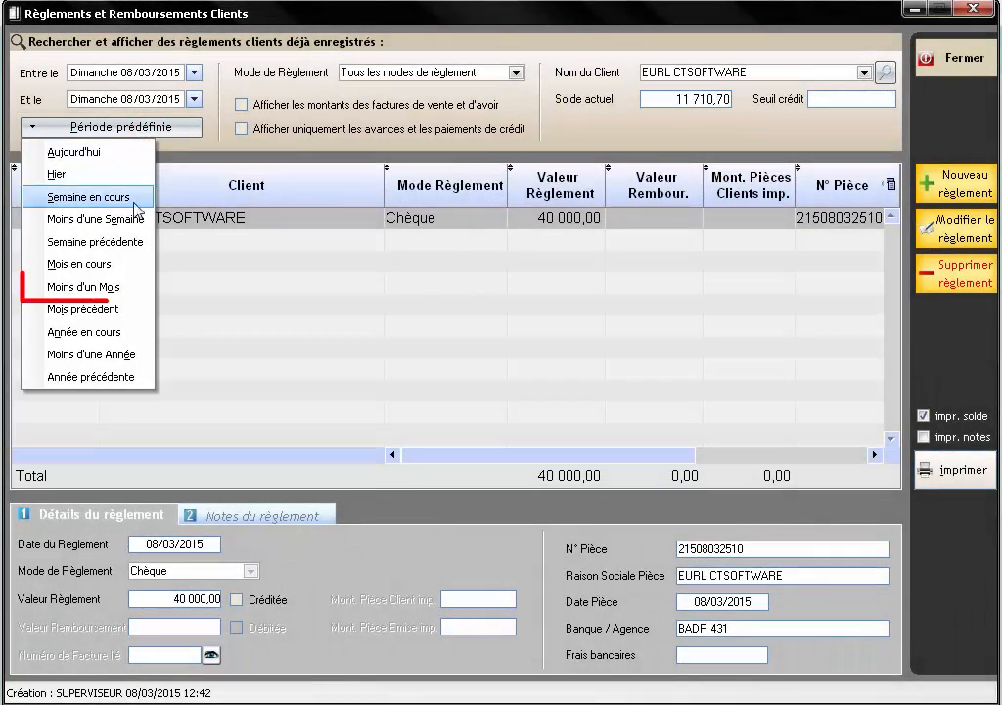
left_click(98, 286)
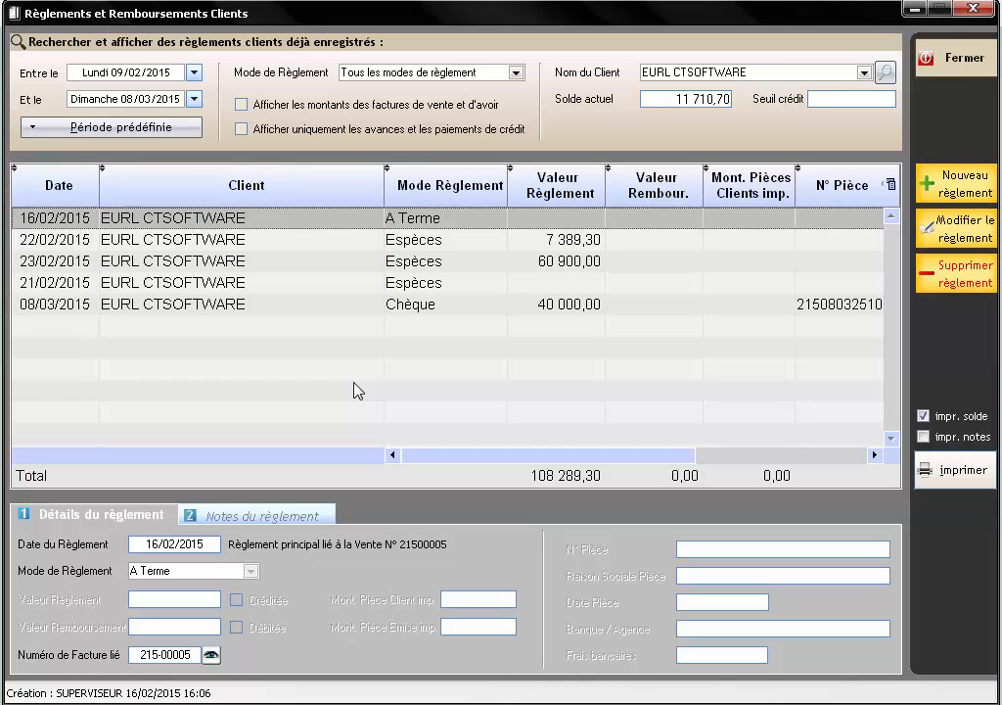
left_click(98, 72)
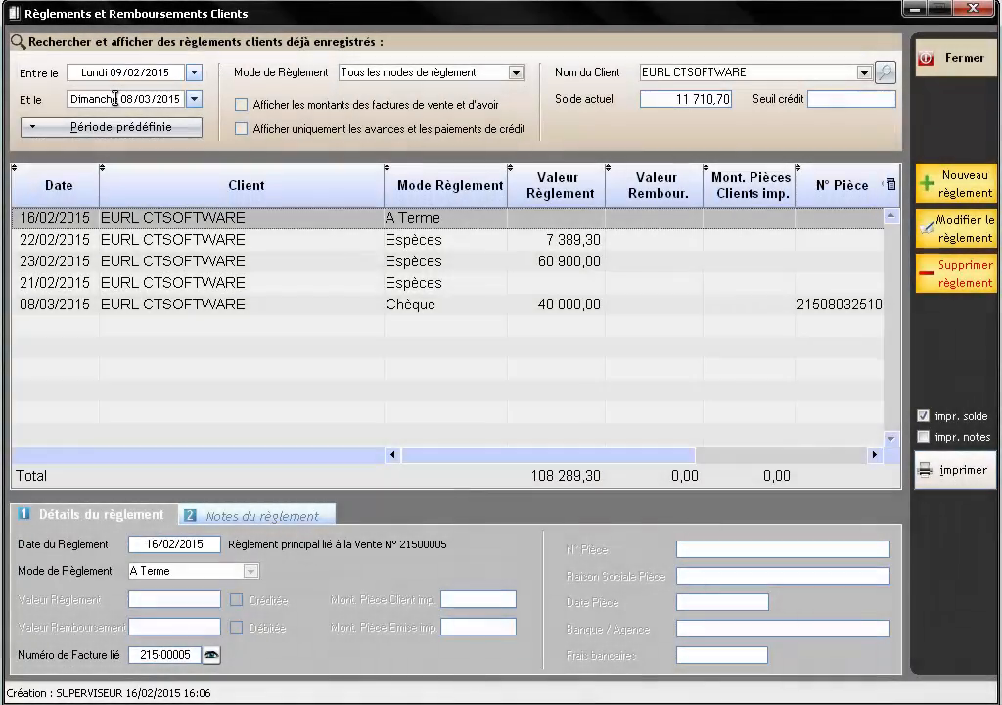
left_click(118, 99)
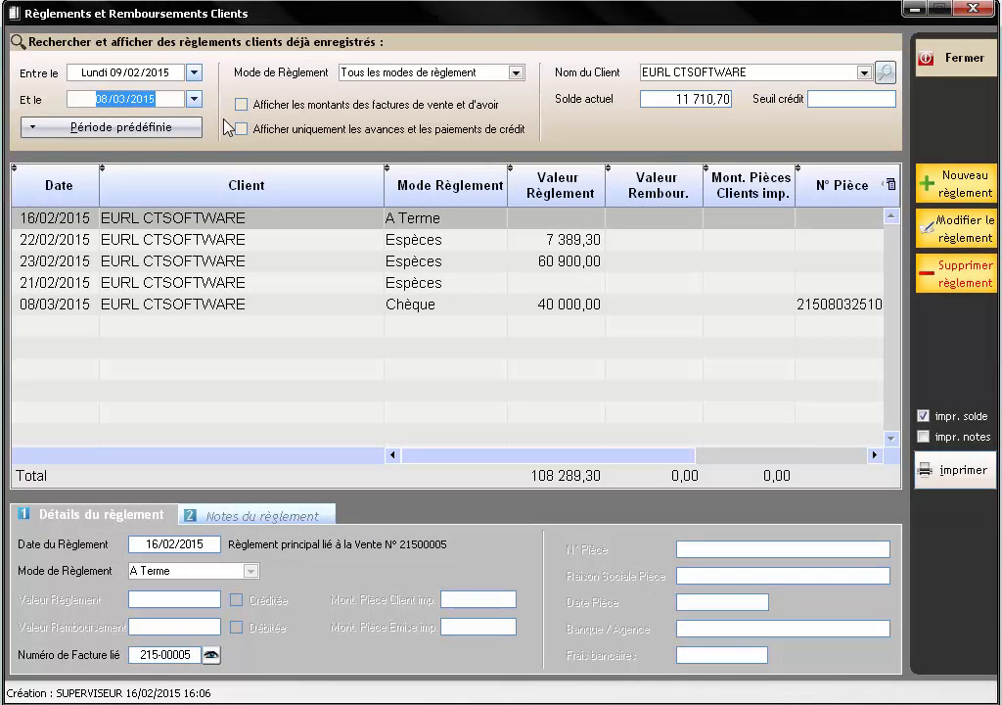
left_click(246, 262)
left_click(246, 257)
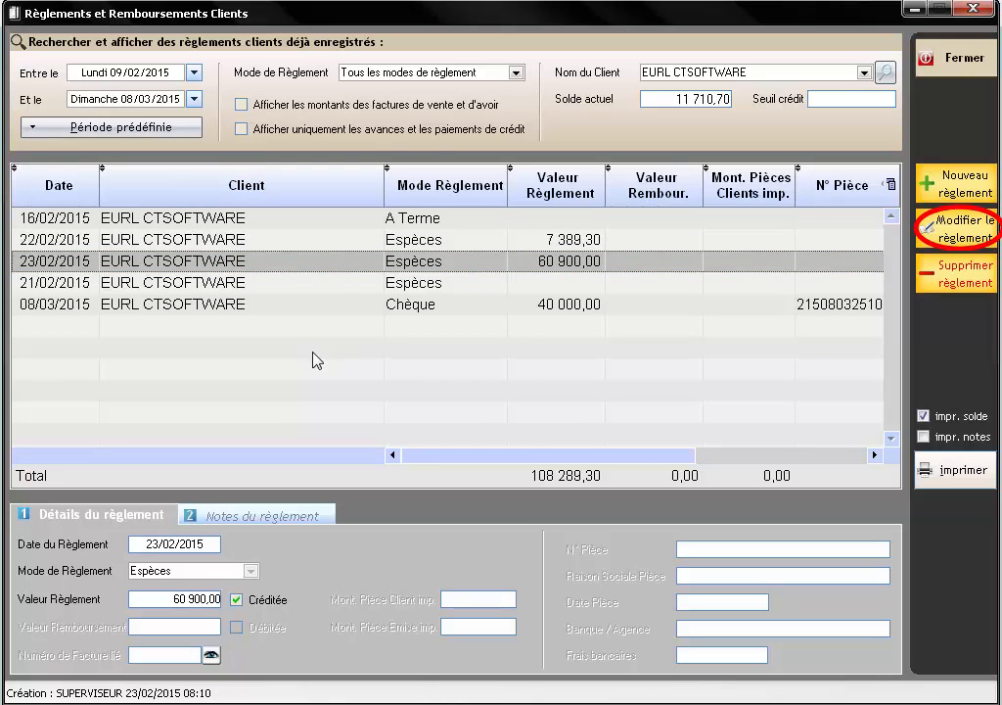
- Edit the 23/02/2015 cash payment to 71000 and save it with a printed receipt
left_click(965, 235)
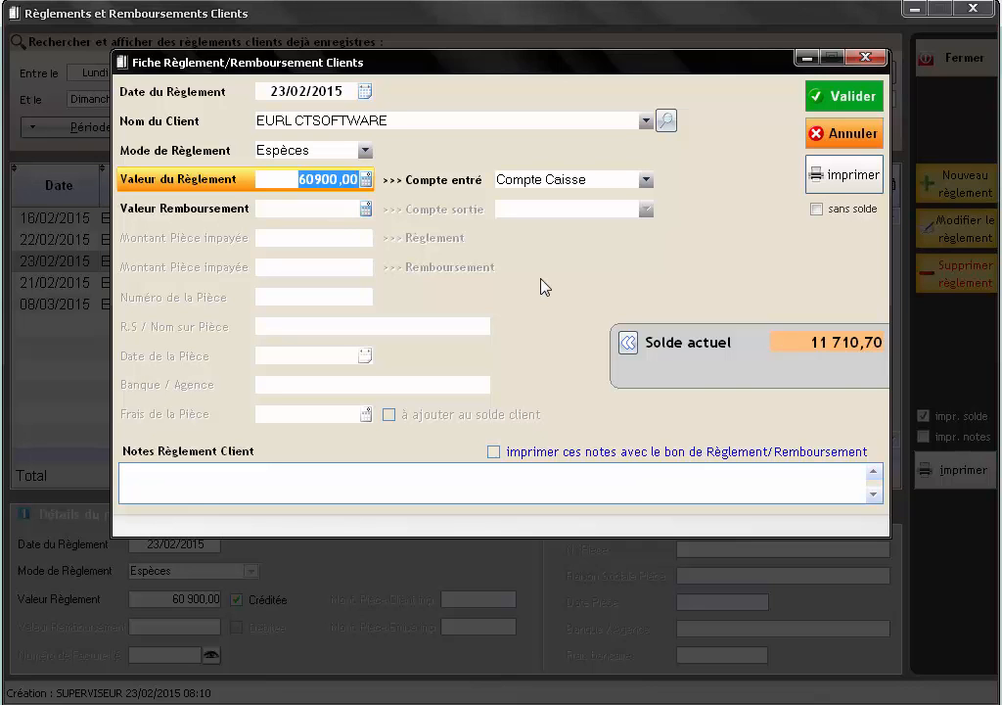
type("71000")
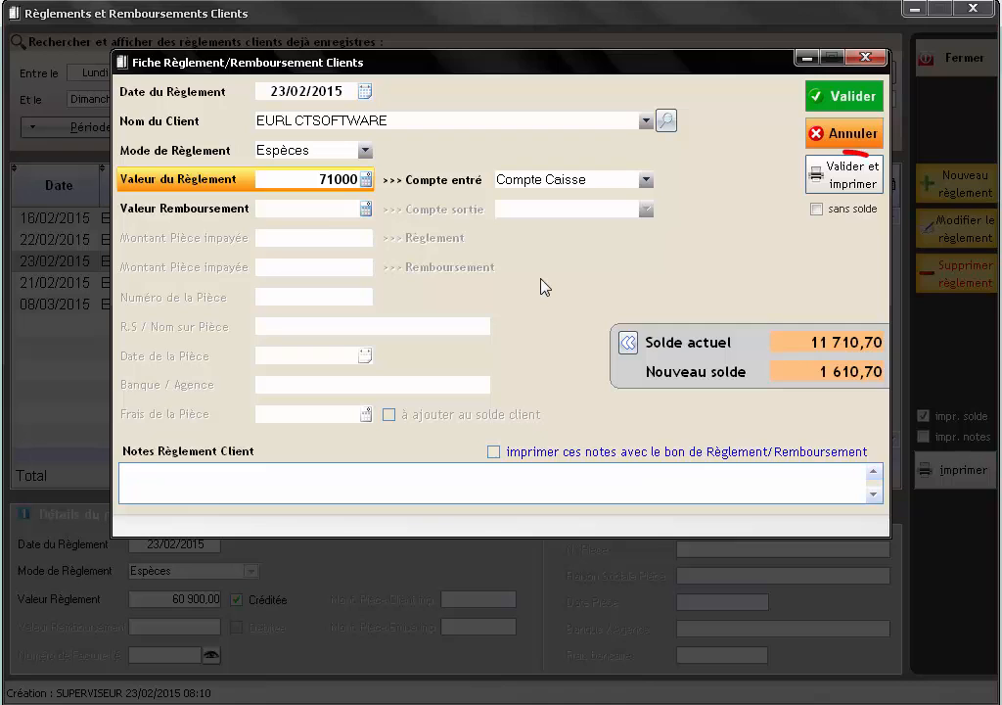
left_click(853, 187)
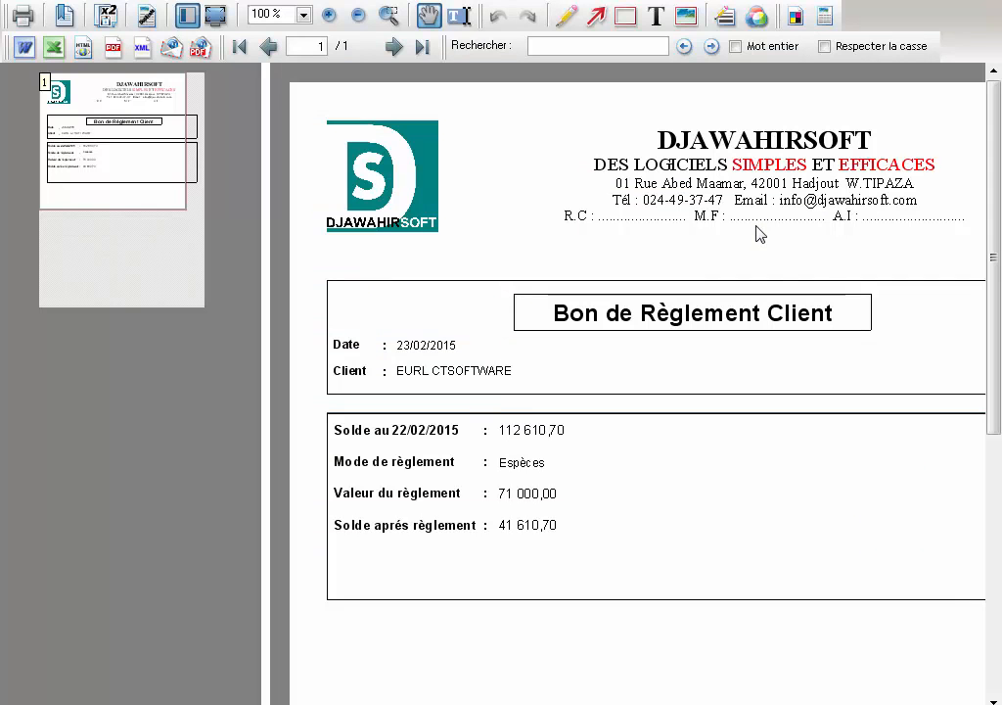
- Enlarge the receipt preview slightly, then close it to return to the payments list
mouse_move(162, 198)
left_mouse_down()
mouse_move(174, 193)
mouse_move(166, 195)
left_mouse_up()
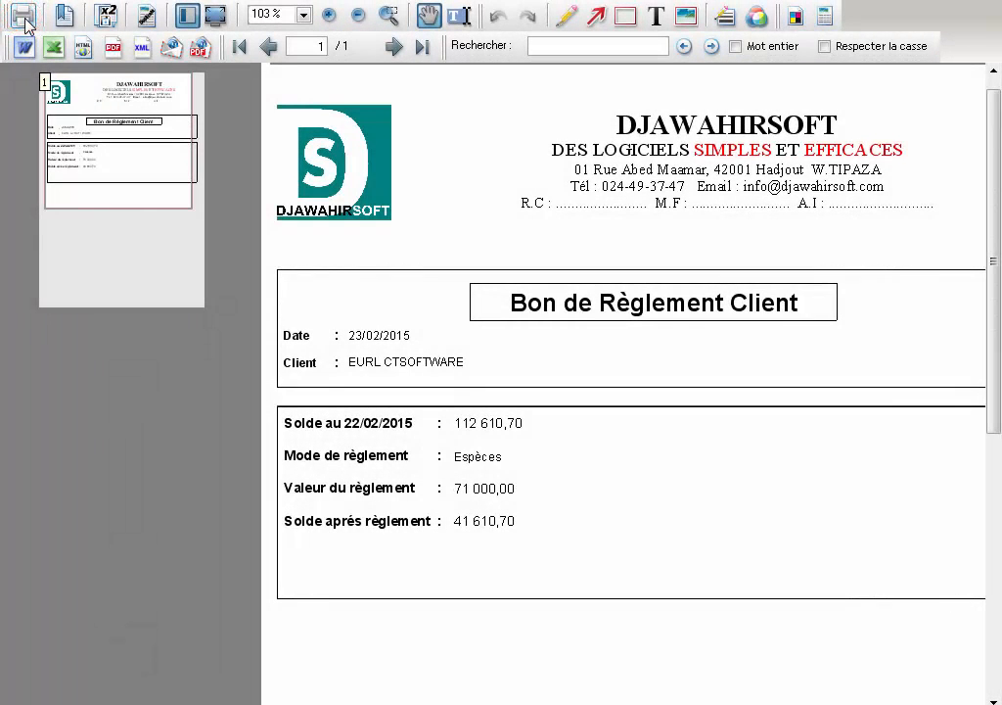
key("Escape")
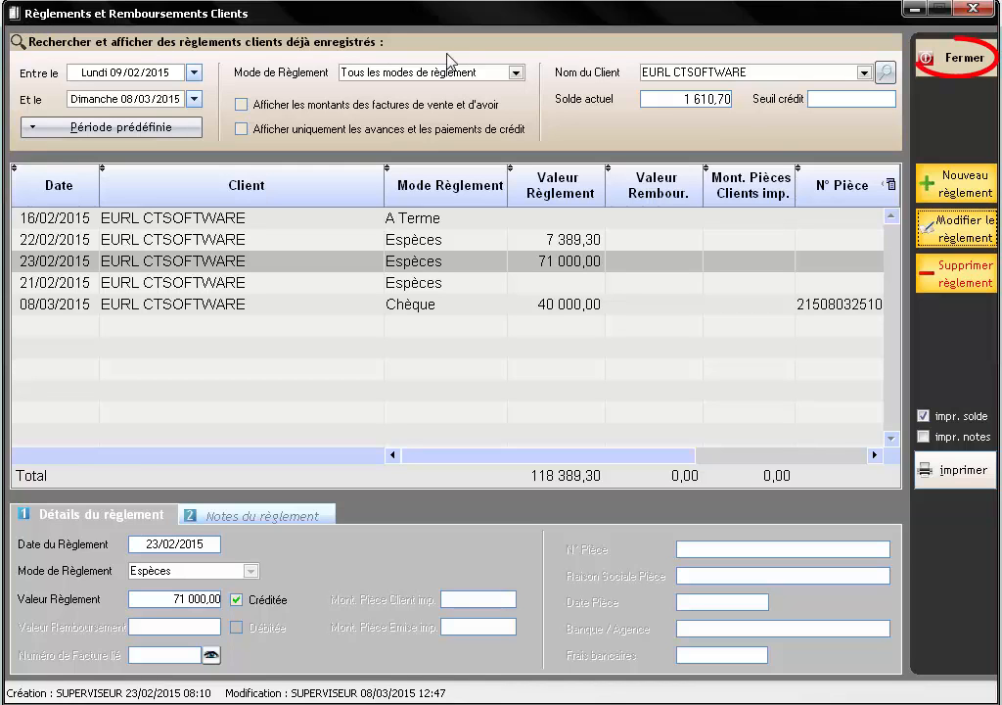
- Close the Règlements et Remboursements Clients window with Fermer
left_click(964, 61)
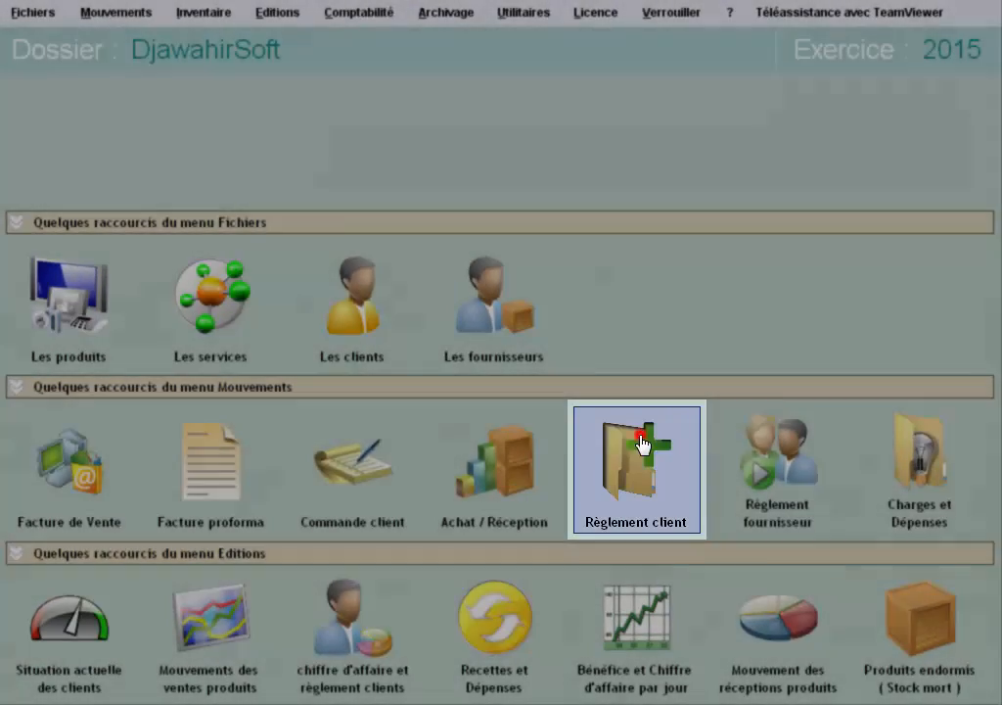
- Open the Règlement client register and bring up the client search list next to Nom du Client
left_click(642, 443)
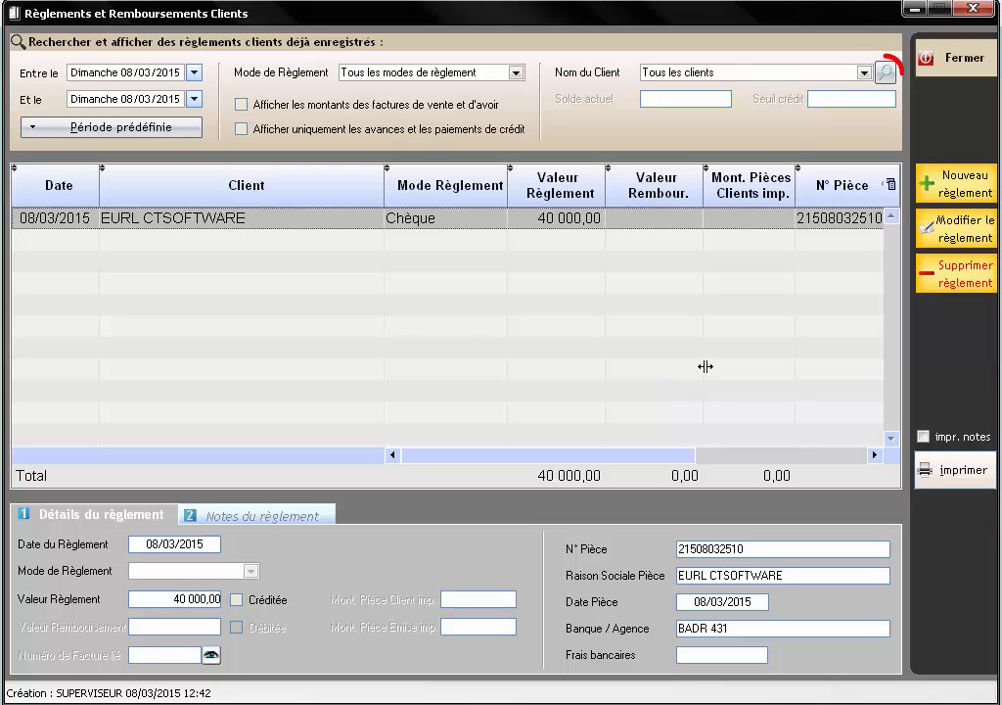
left_click(883, 76)
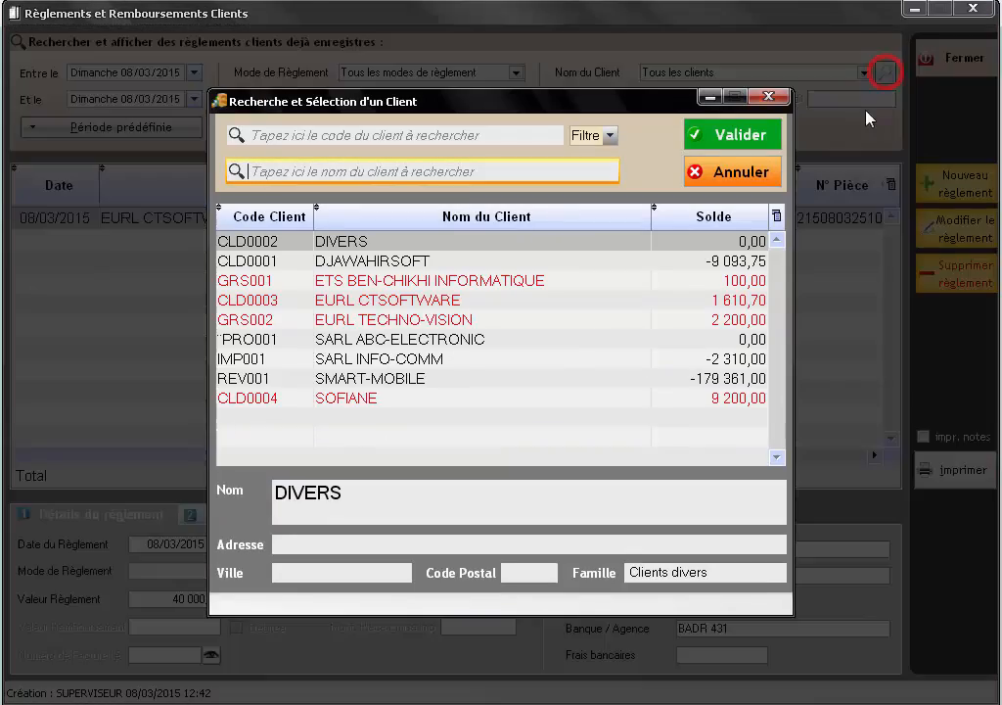
- Filter the payments to SMART-MOBILE, found by searching 'SM', for the Semaine en cours period
left_click(443, 172)
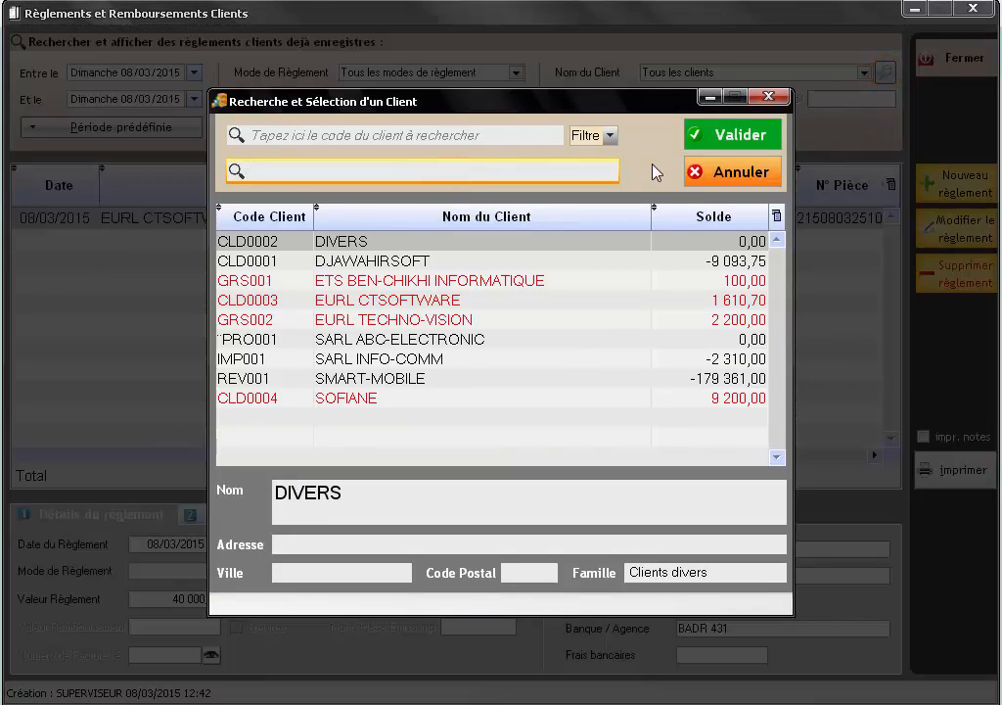
type("SM")
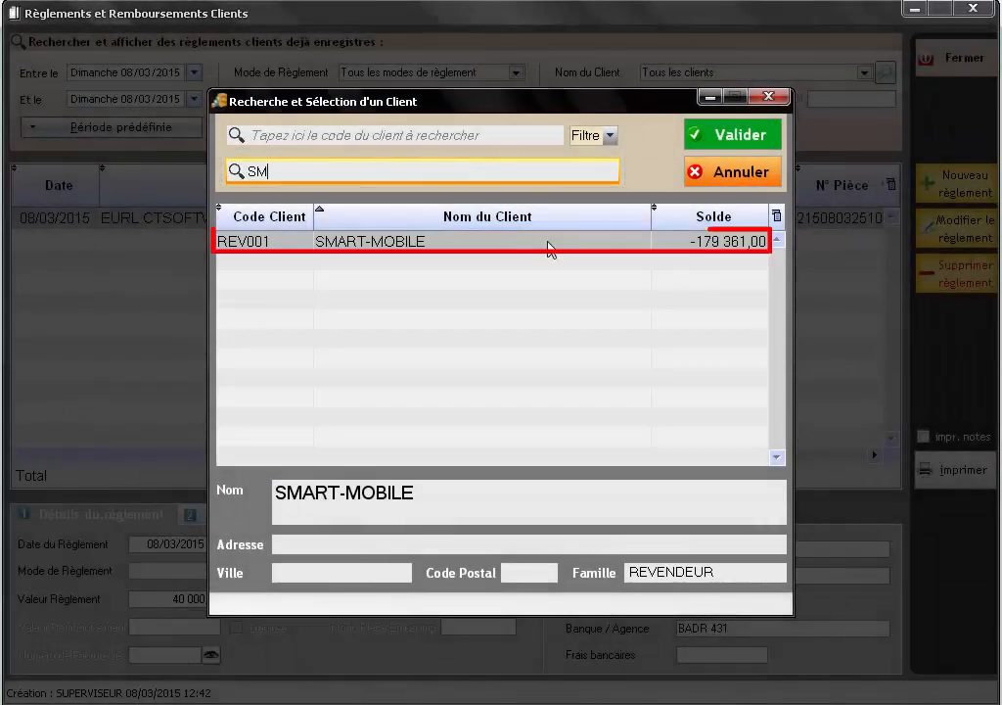
double_click(548, 245)
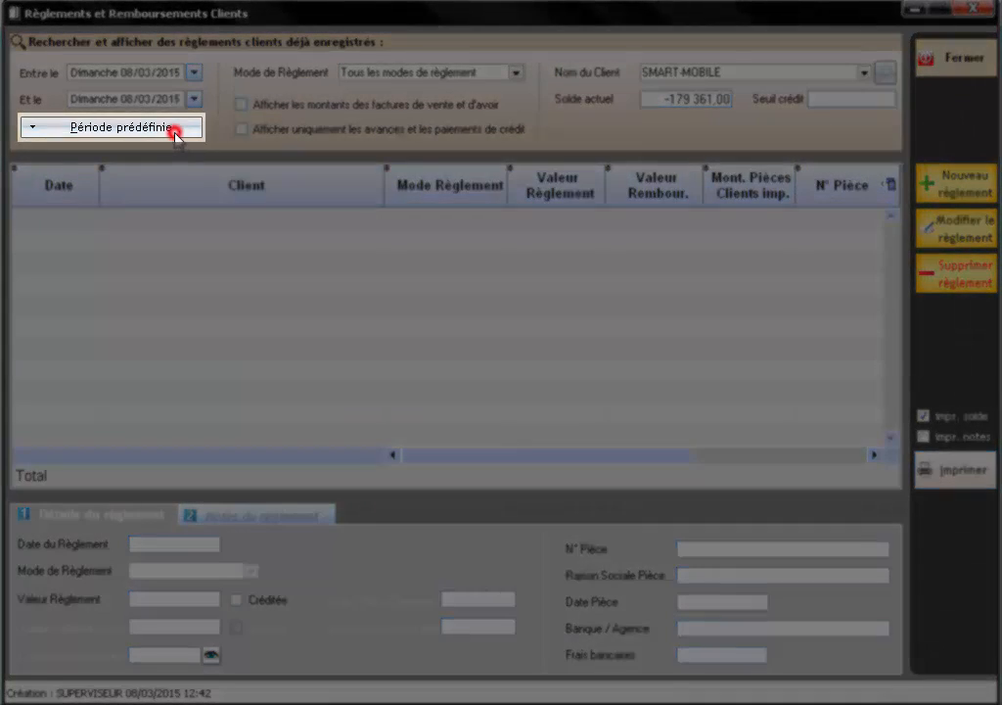
left_click(175, 131)
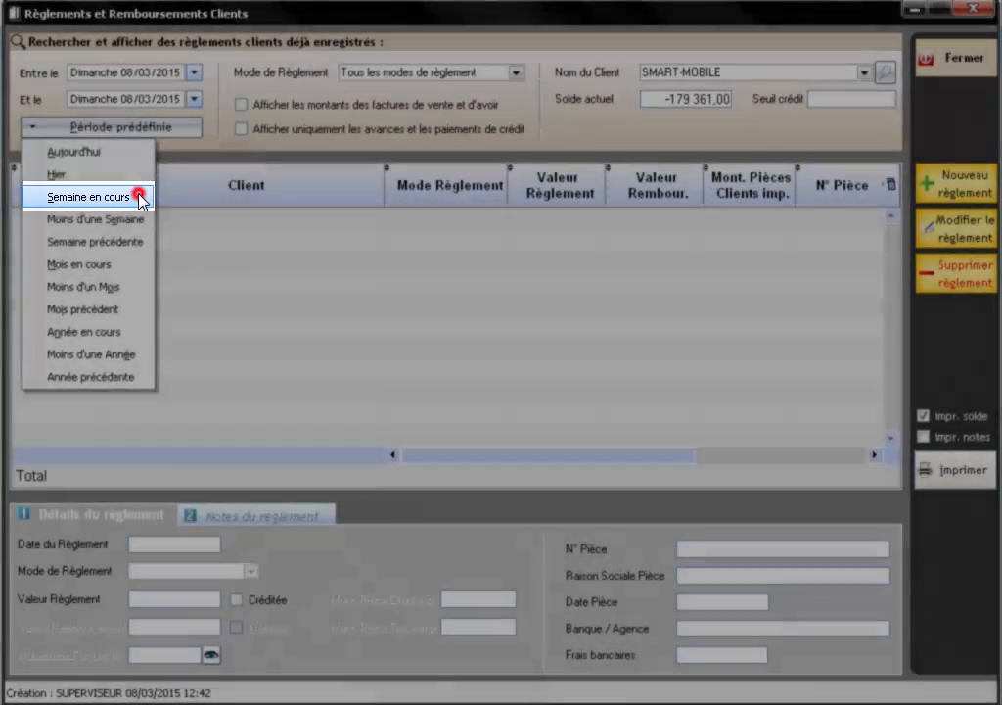
left_click(138, 197)
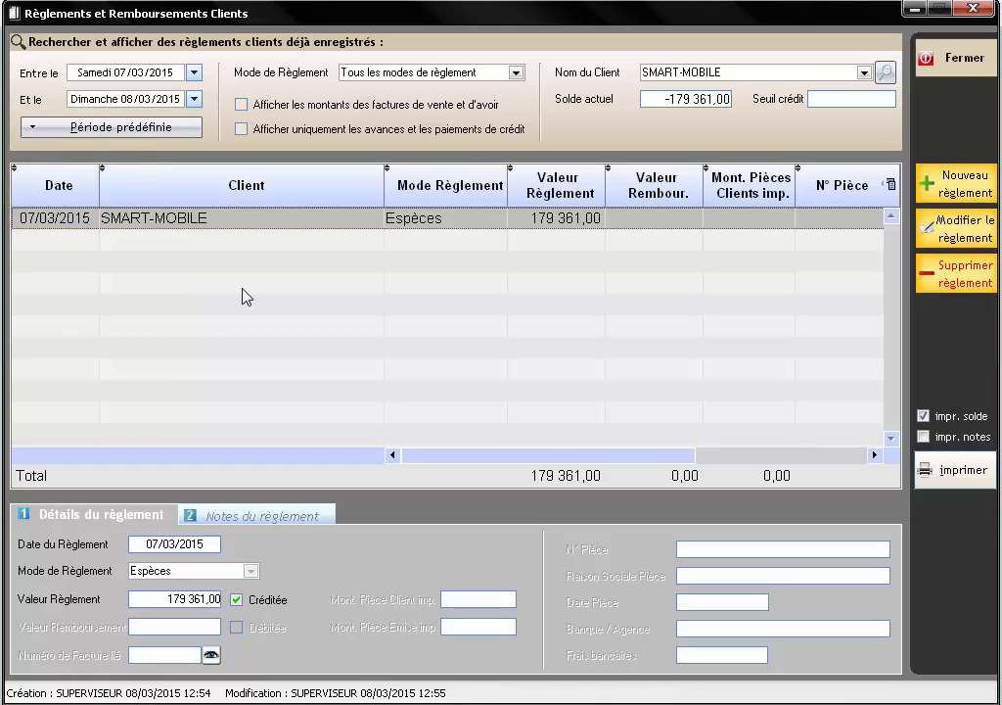
- Select SMART-MOBILE's 07/03/2015 cash payment of 179 361,00 and request its deletion
left_click(142, 73)
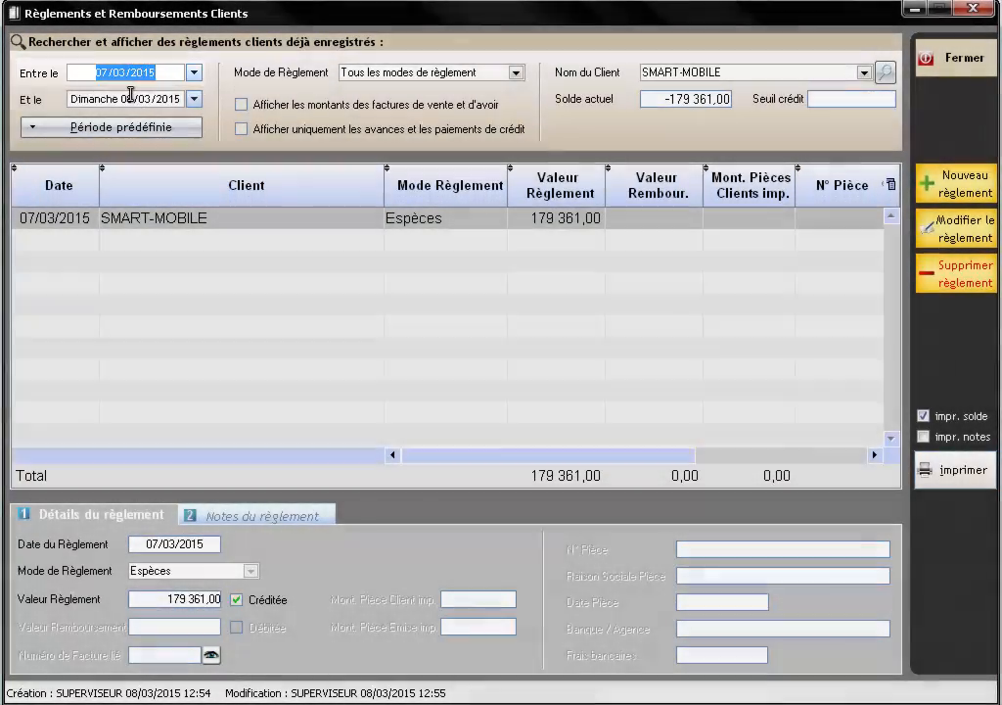
left_click(129, 98)
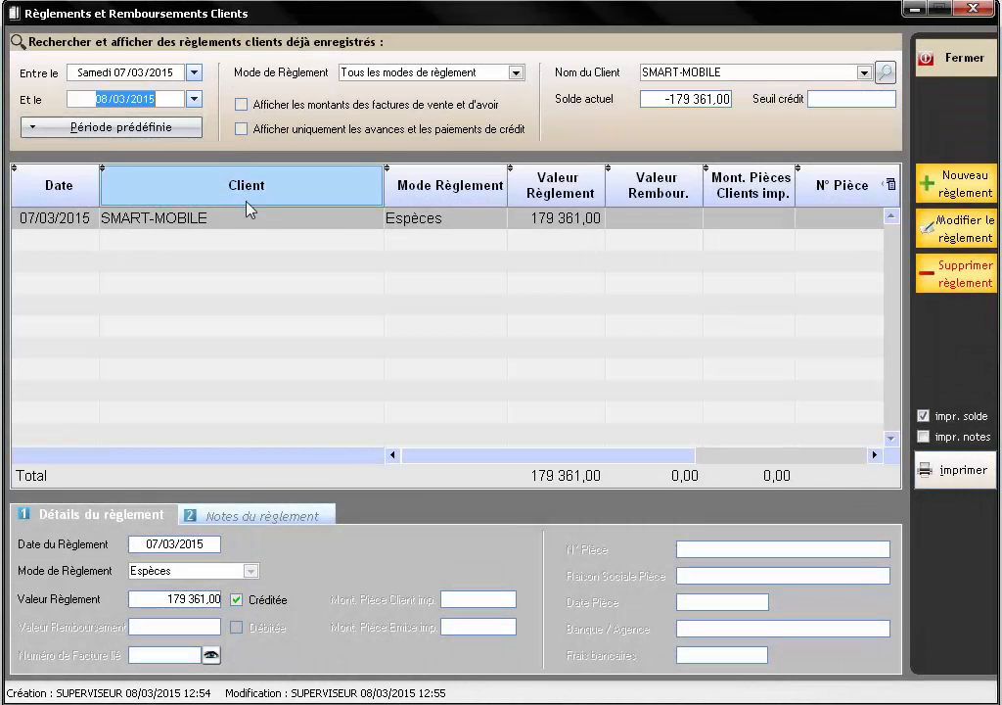
left_click(247, 221)
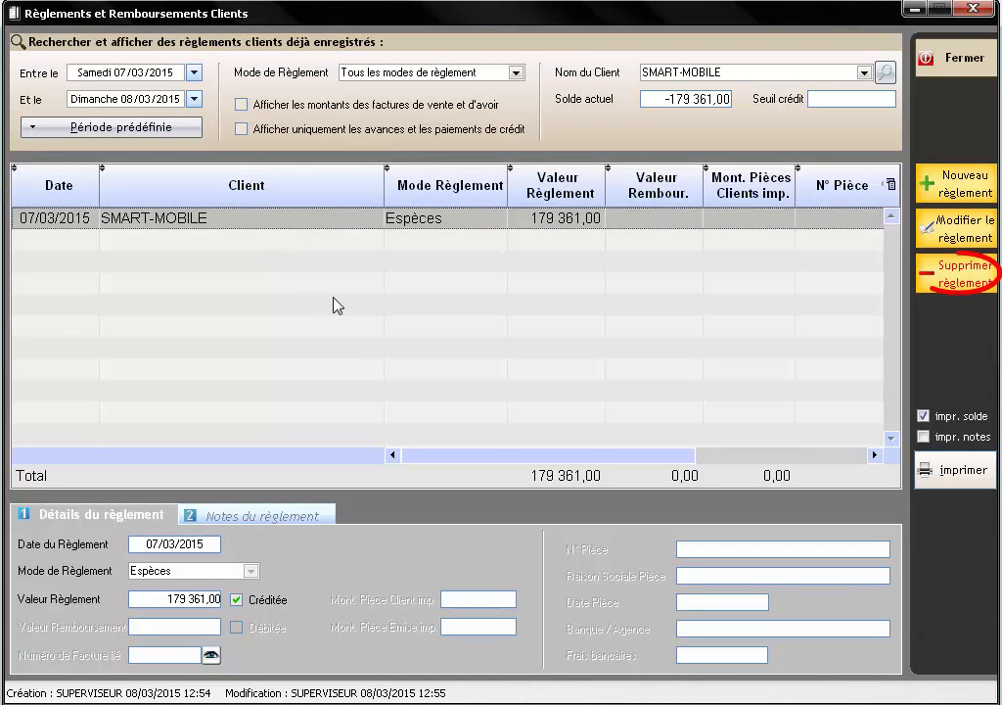
left_click(961, 278)
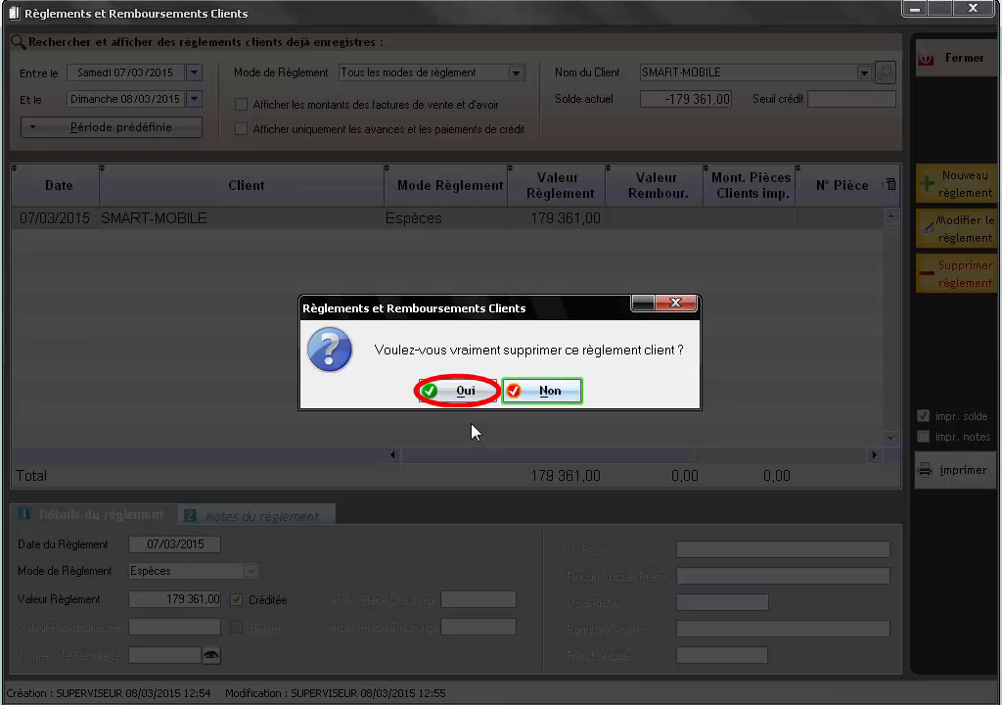
- Confirm deleting the 179 361,00 SMART-MOBILE payment and close the client payments window
left_click(460, 393)
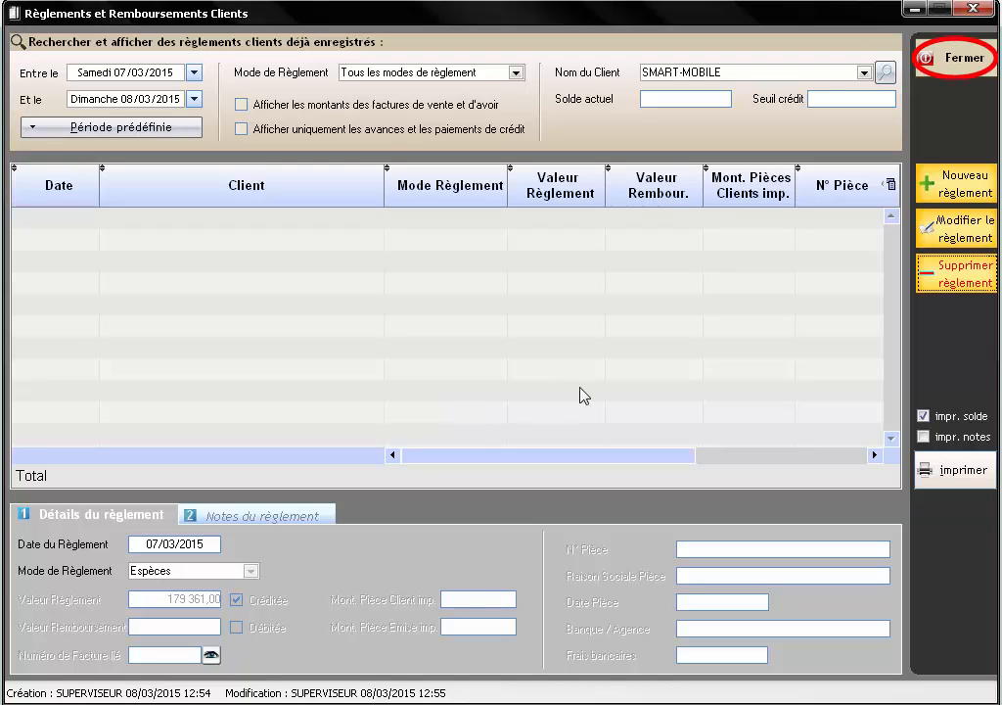
left_click(954, 61)
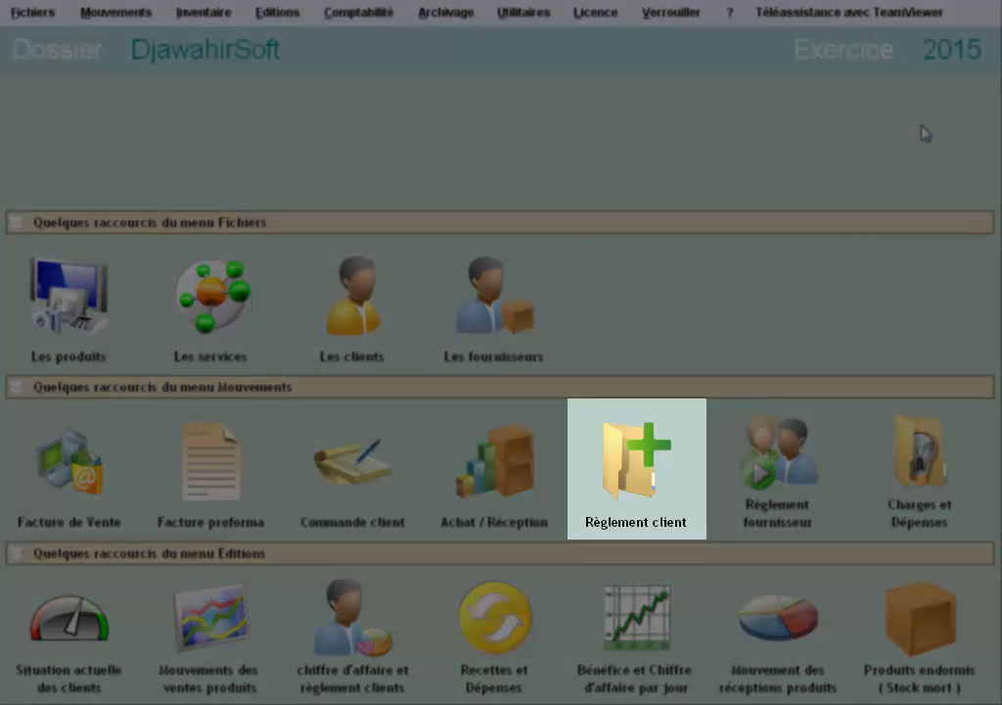
- Open the client payments and start a new payment record dated 08/03/2015
left_click(643, 423)
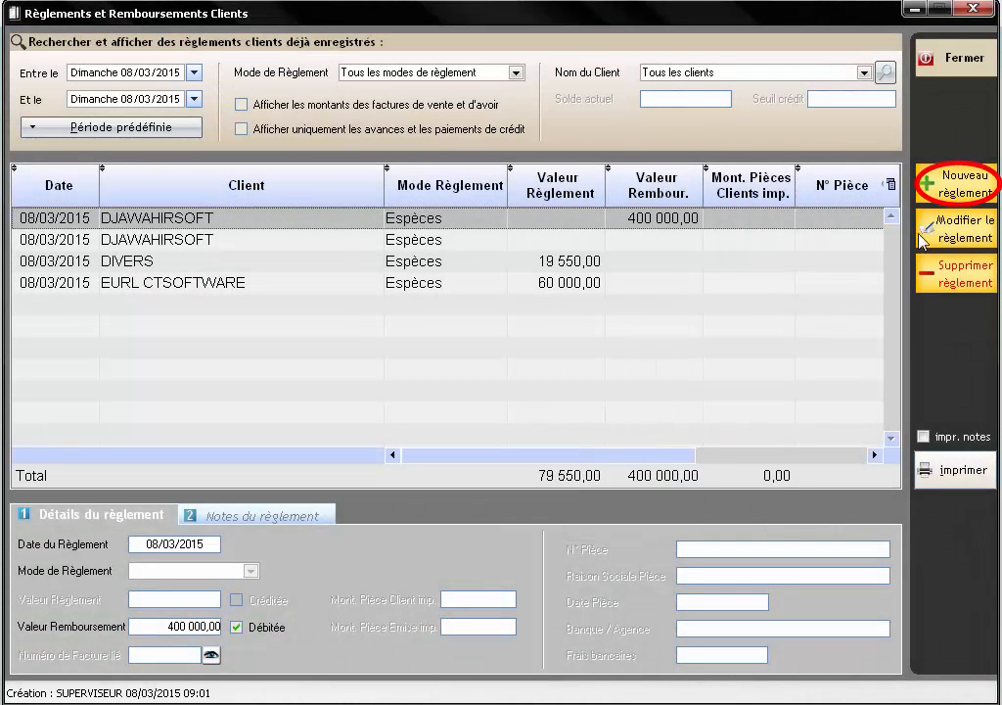
left_click(951, 193)
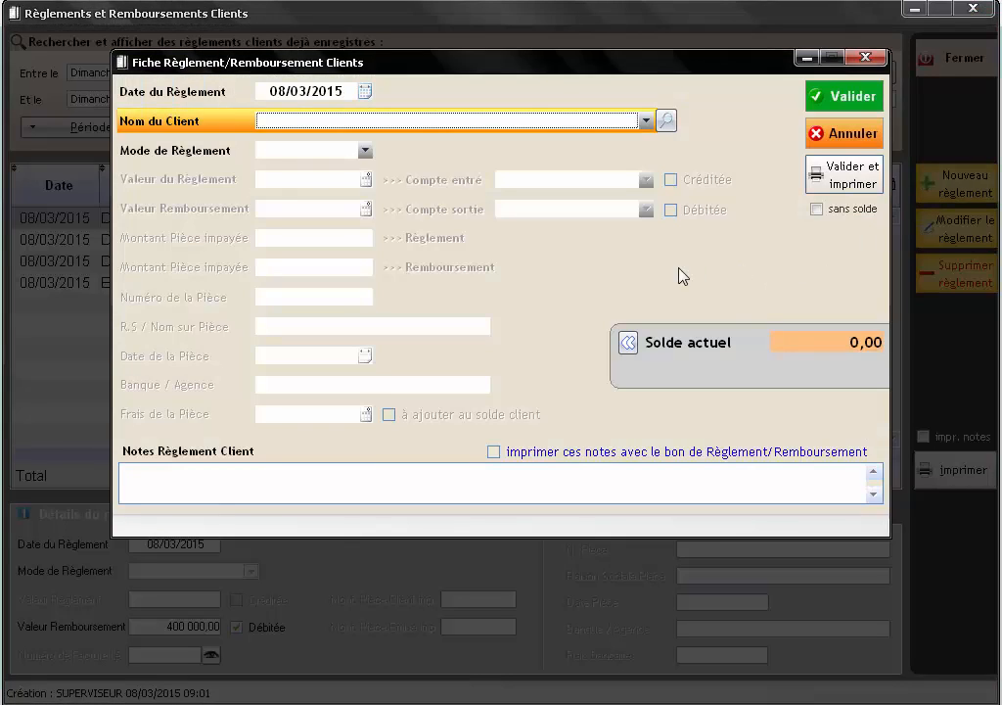
left_click(333, 91)
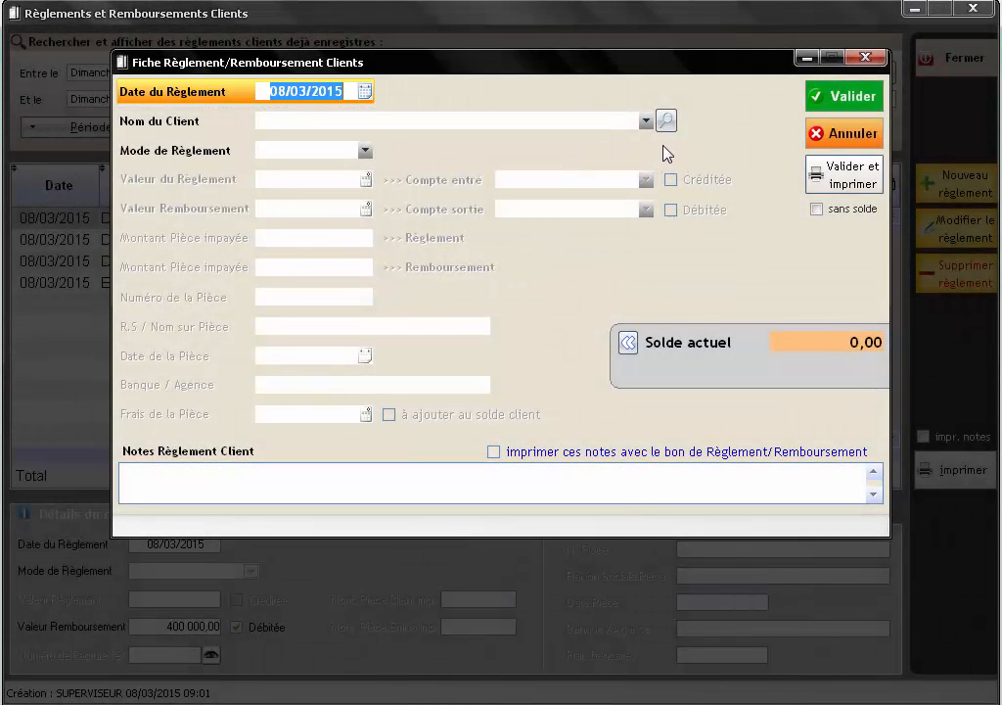
- Set EURL CTSOFTWARE, found by searching 'CT', as the payment's client
left_click(665, 120)
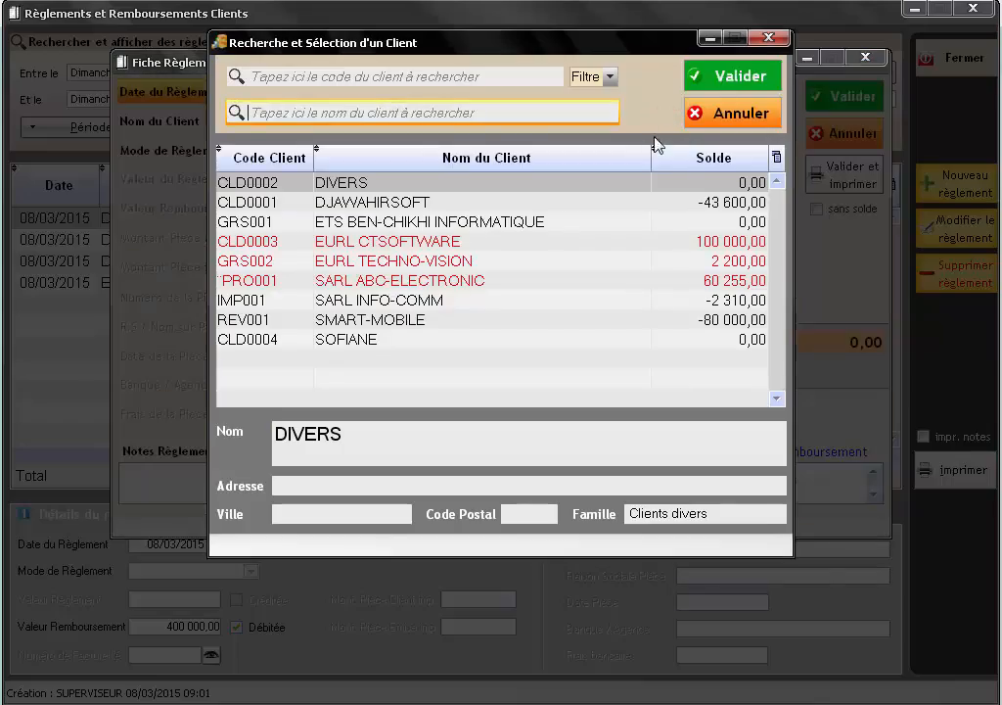
left_click(347, 109)
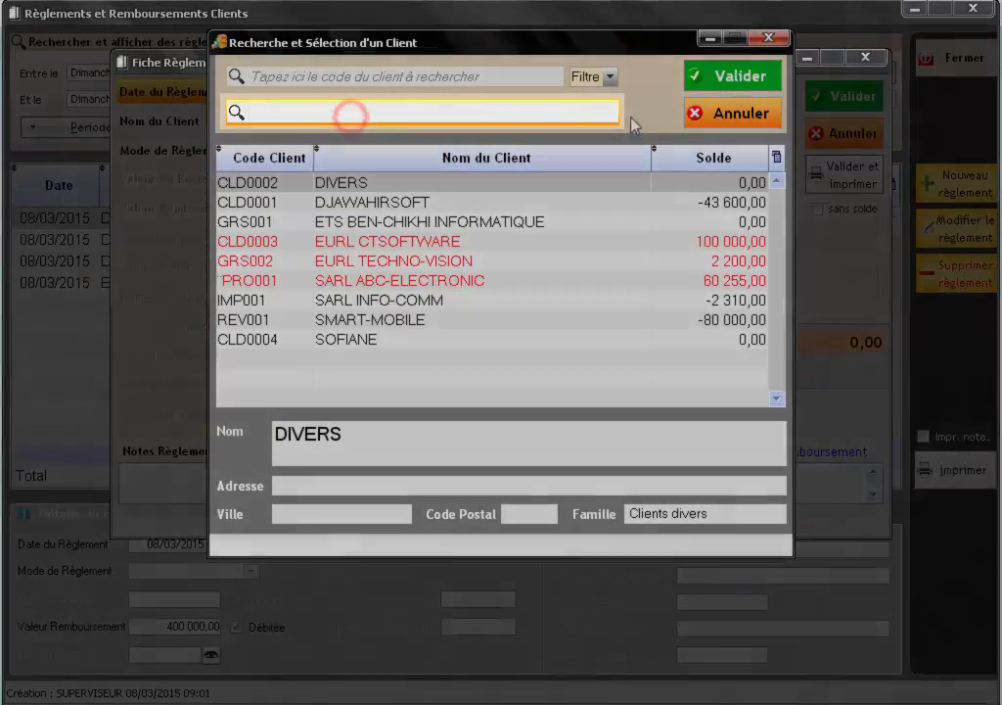
type("CT")
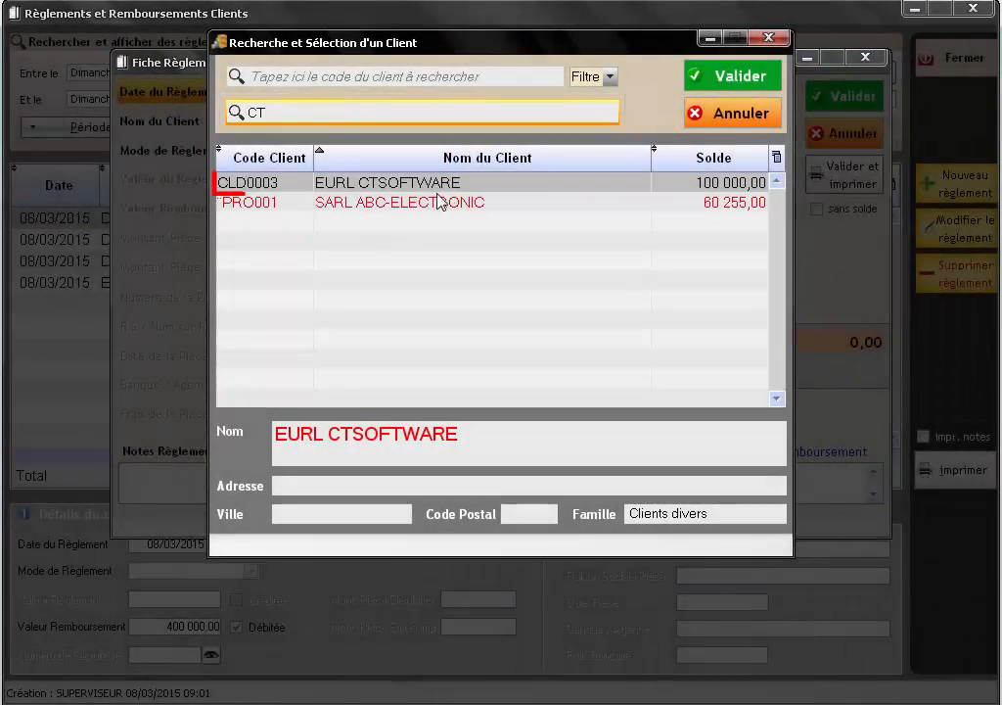
left_click(426, 183)
left_click(741, 80)
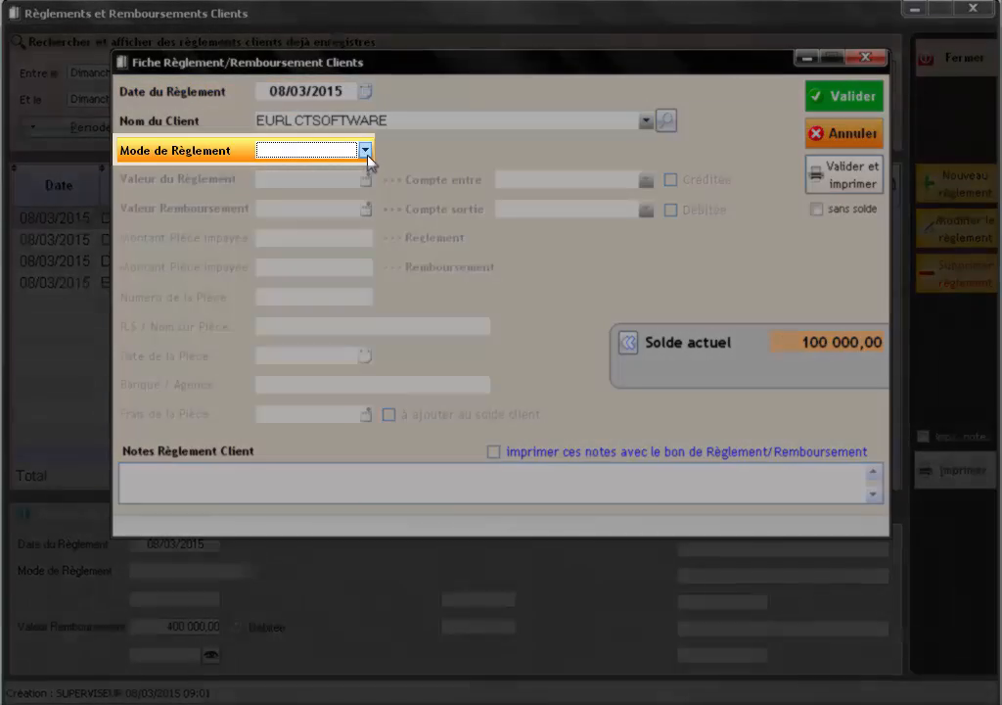
left_click(364, 150)
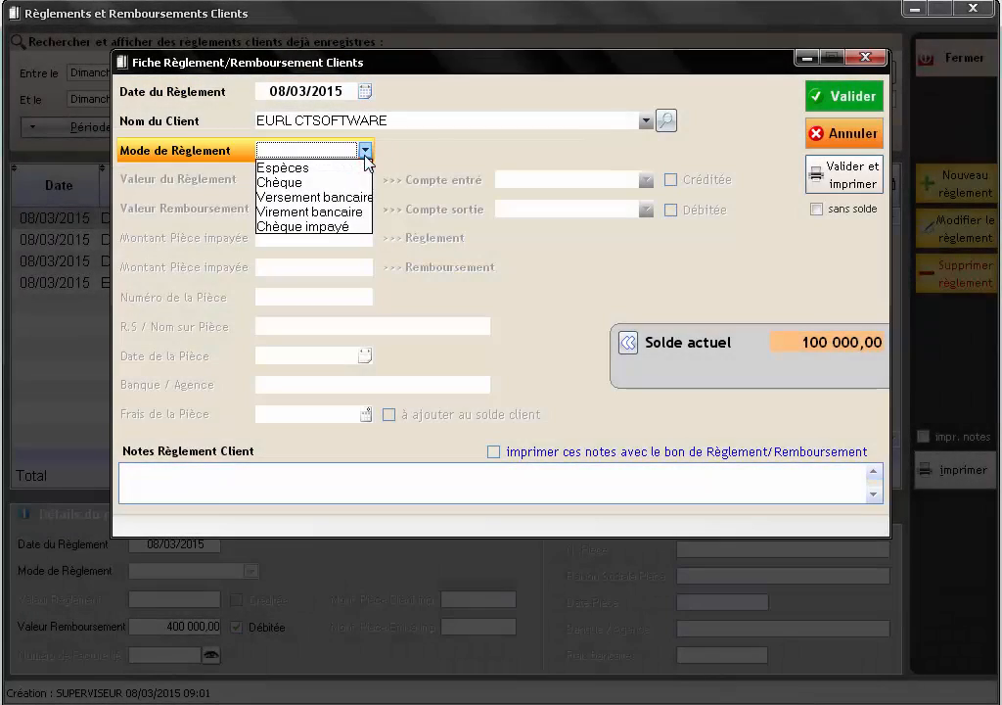
- Set the mode to Chèque impayé, linked to the 65 461,80 cheque dated 08/03/2015
left_click(363, 227)
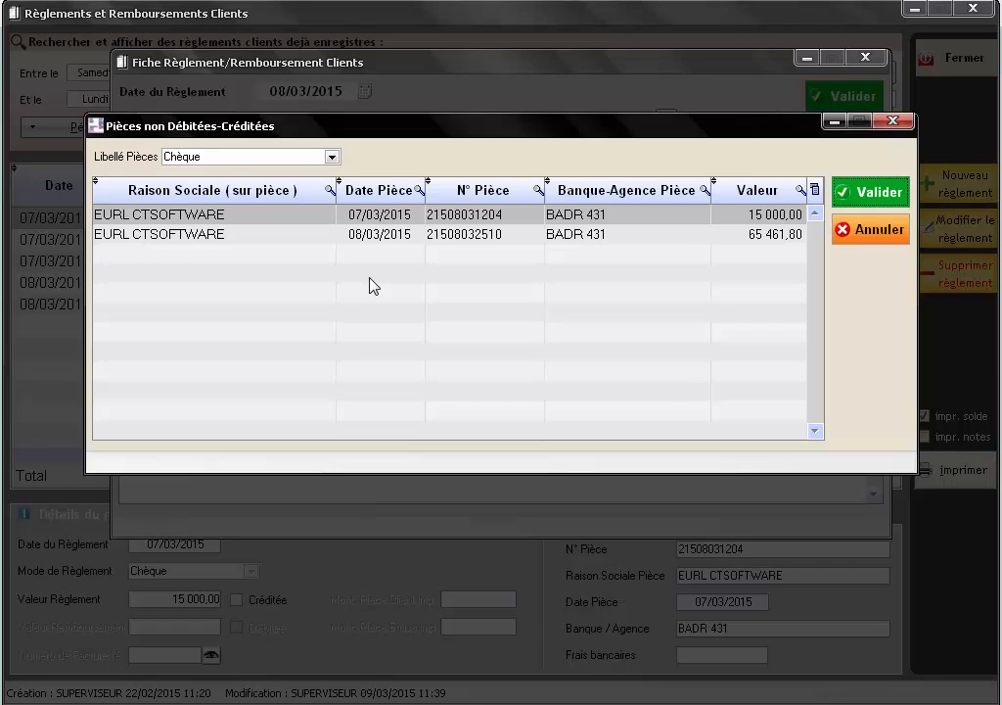
left_click(320, 237)
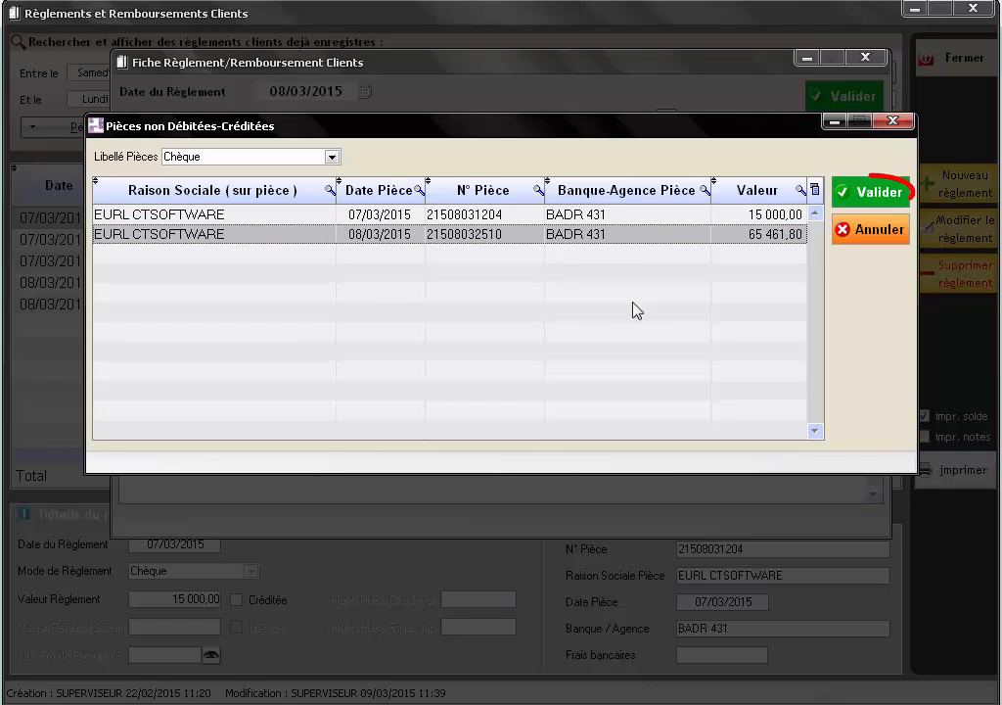
left_click(872, 201)
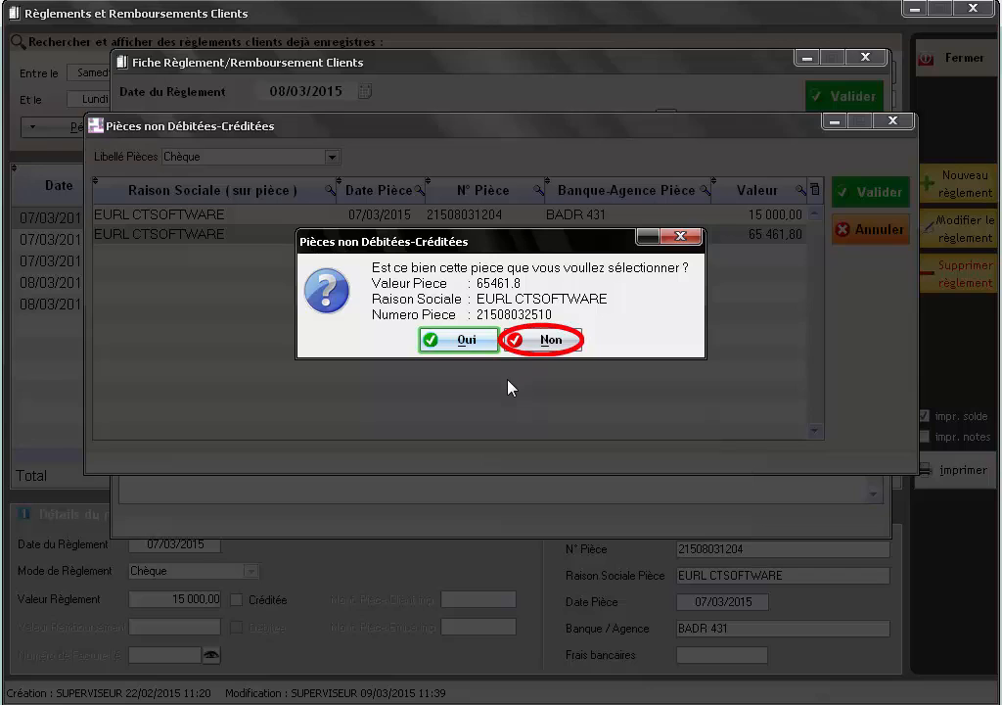
left_click(452, 347)
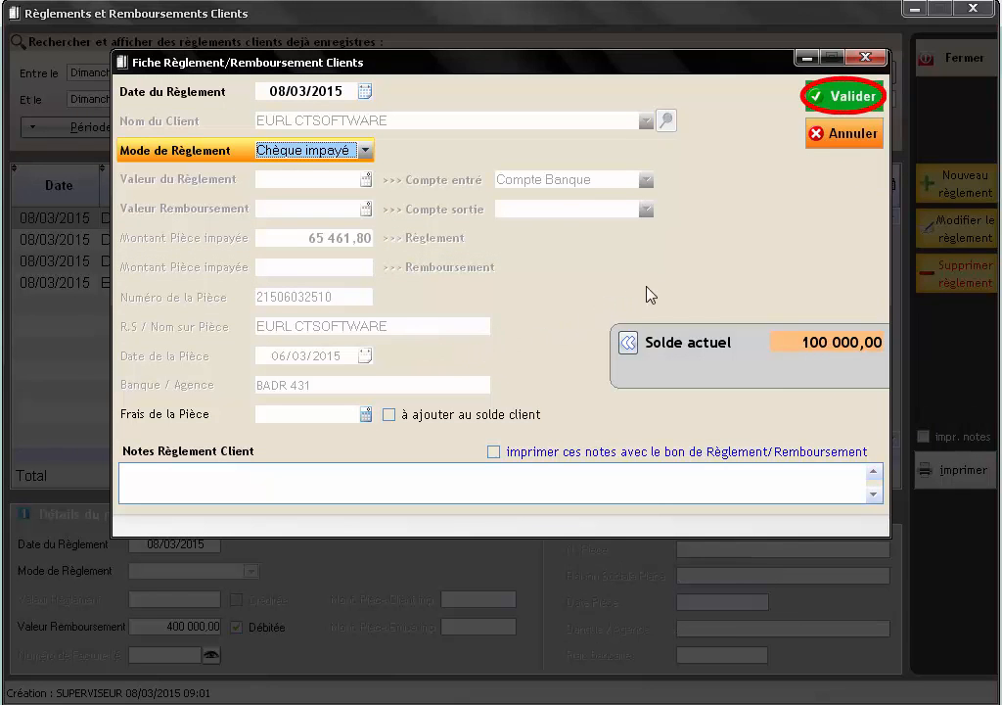
- Save the 65 461,80 unpaid cheque entry for EURL CTSOFTWARE and close the payments window
left_click(843, 102)
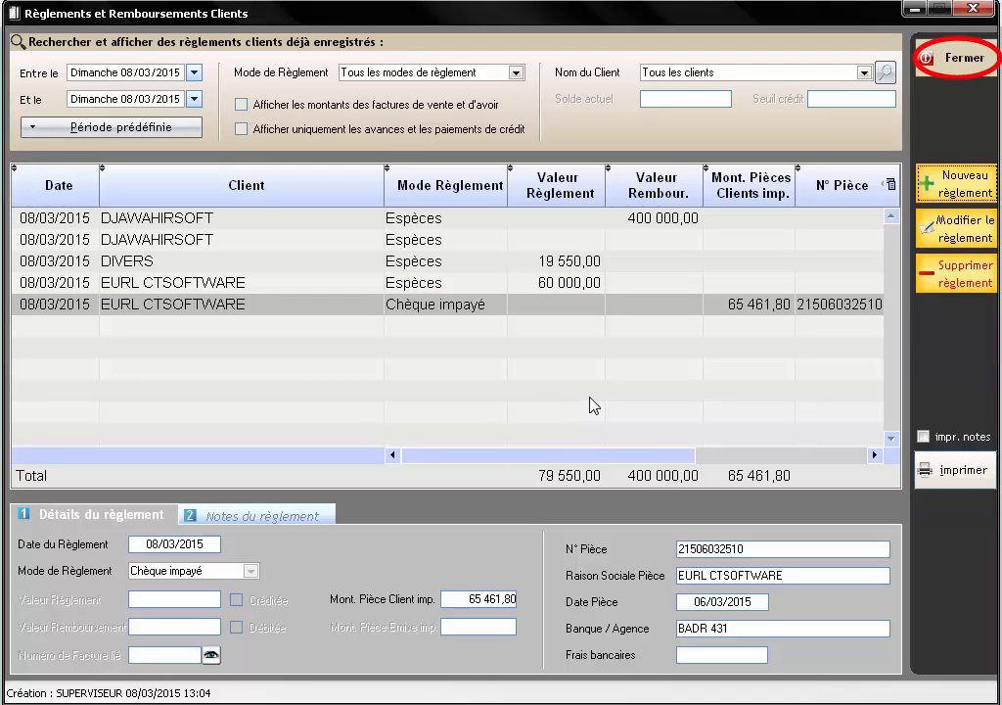
left_click(951, 73)
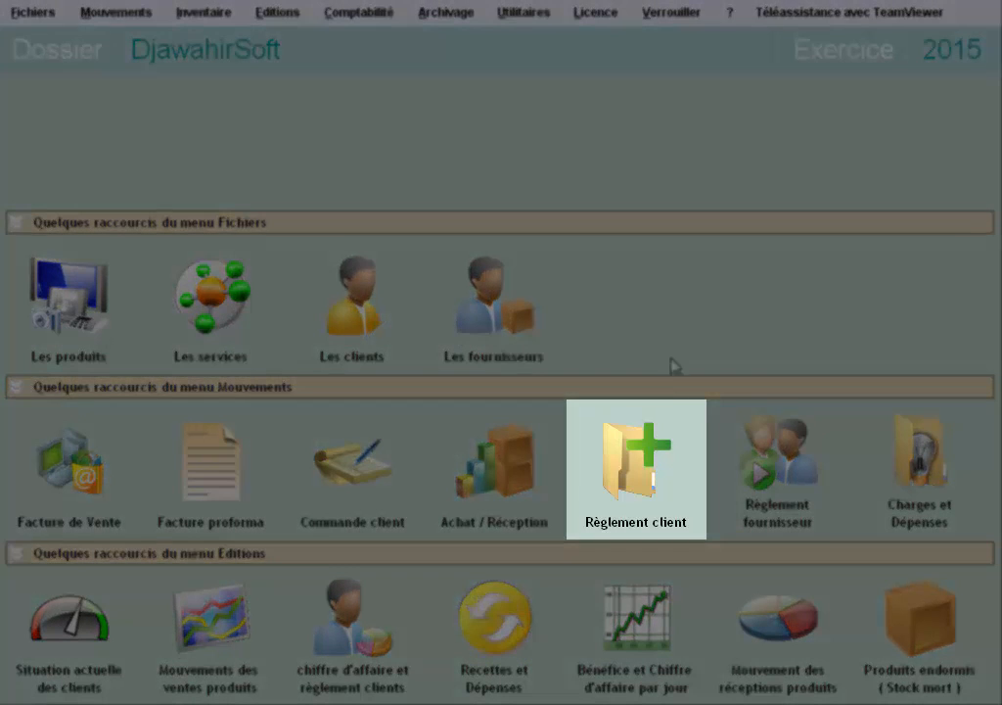
- Reopen the client payments and start a new payment record dated 08/03/2015
left_click(670, 462)
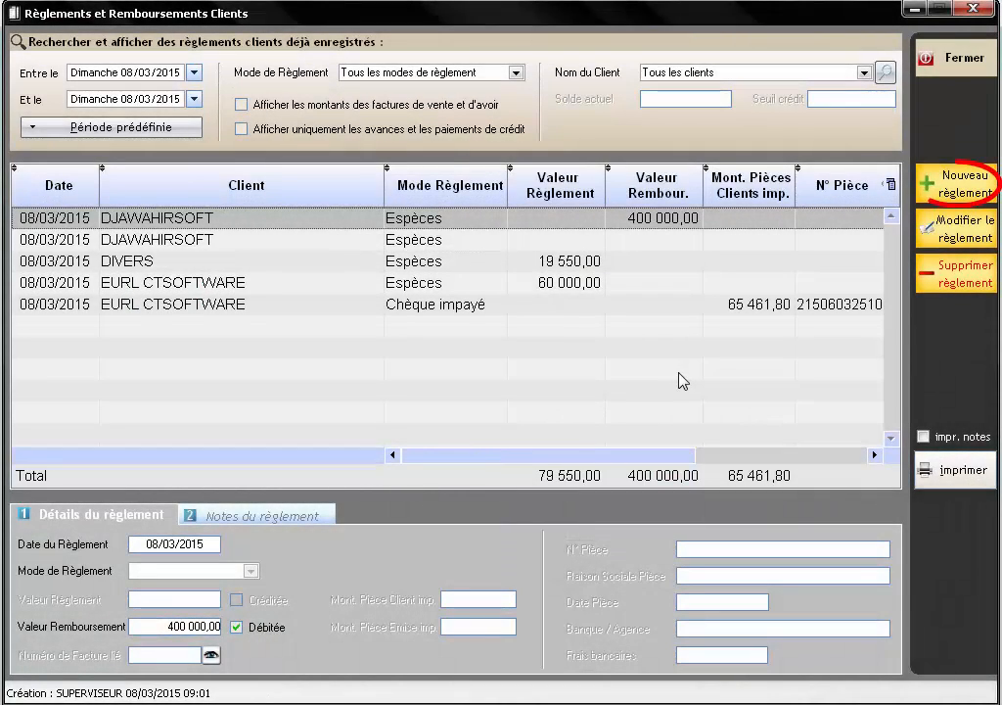
left_click(930, 186)
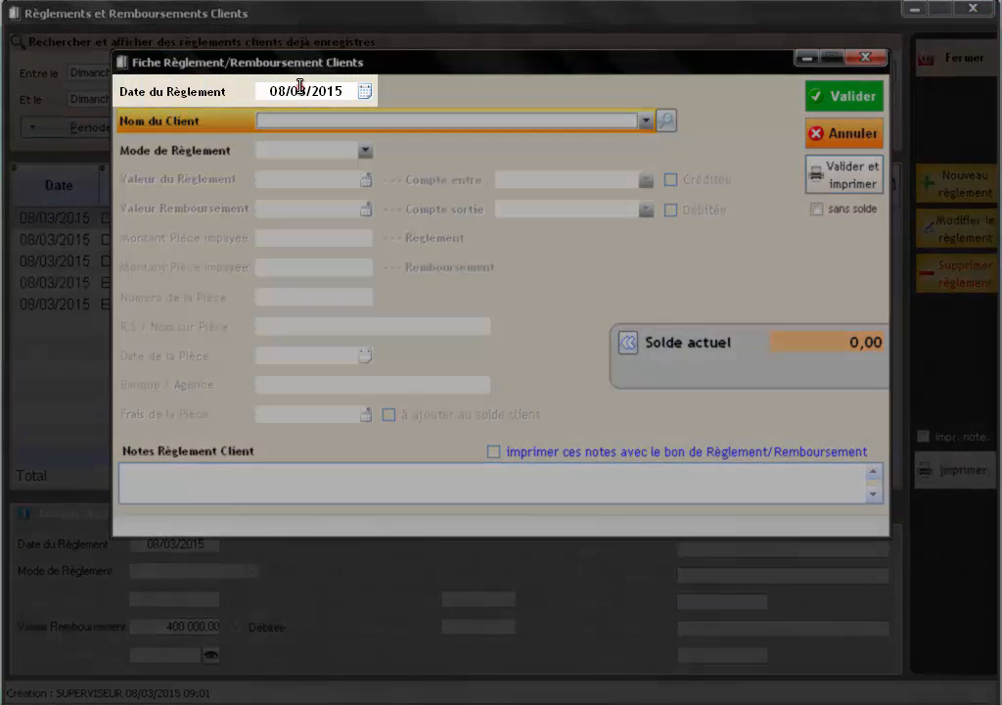
left_click(299, 88)
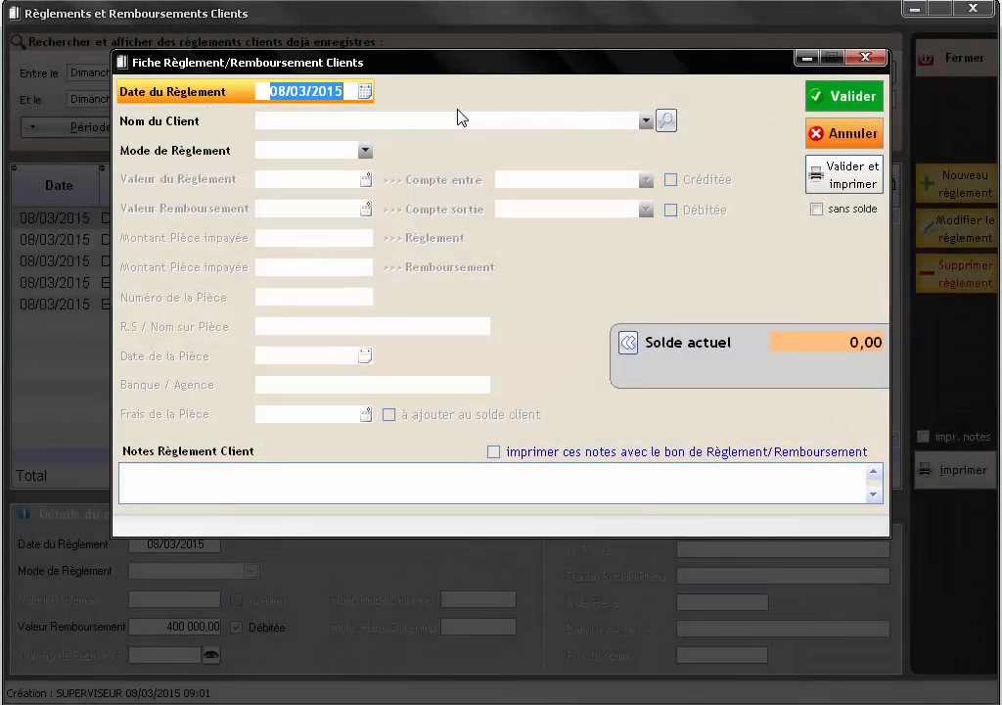
- Set SARL INFO-COMM, found by searching 'SARL', as the client, with balance -2 310,00
left_click(666, 120)
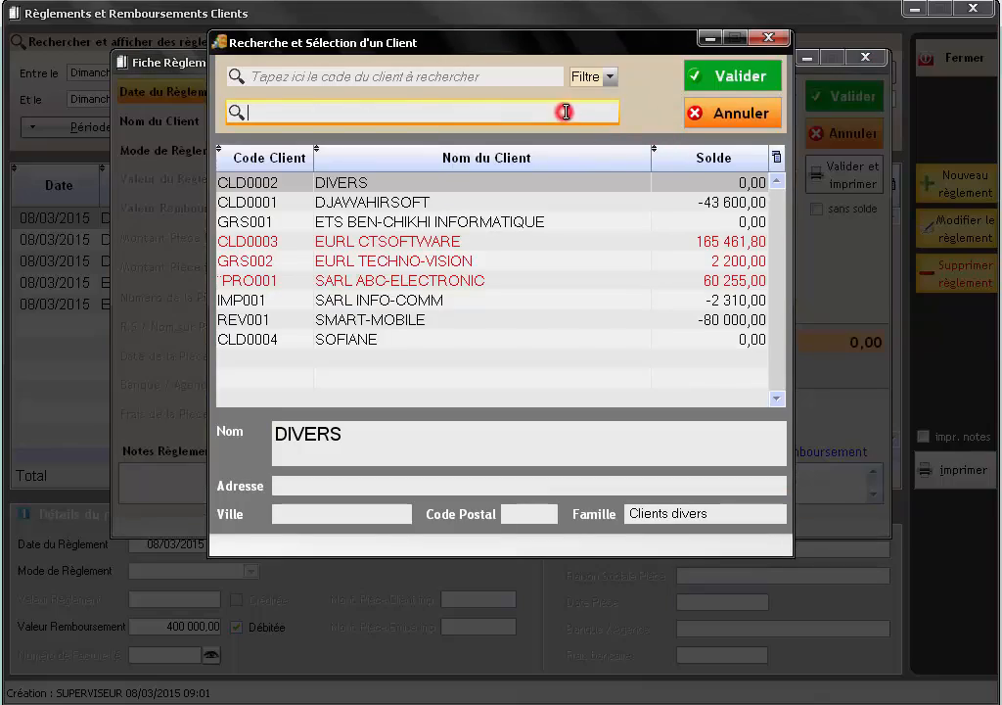
type("SARL")
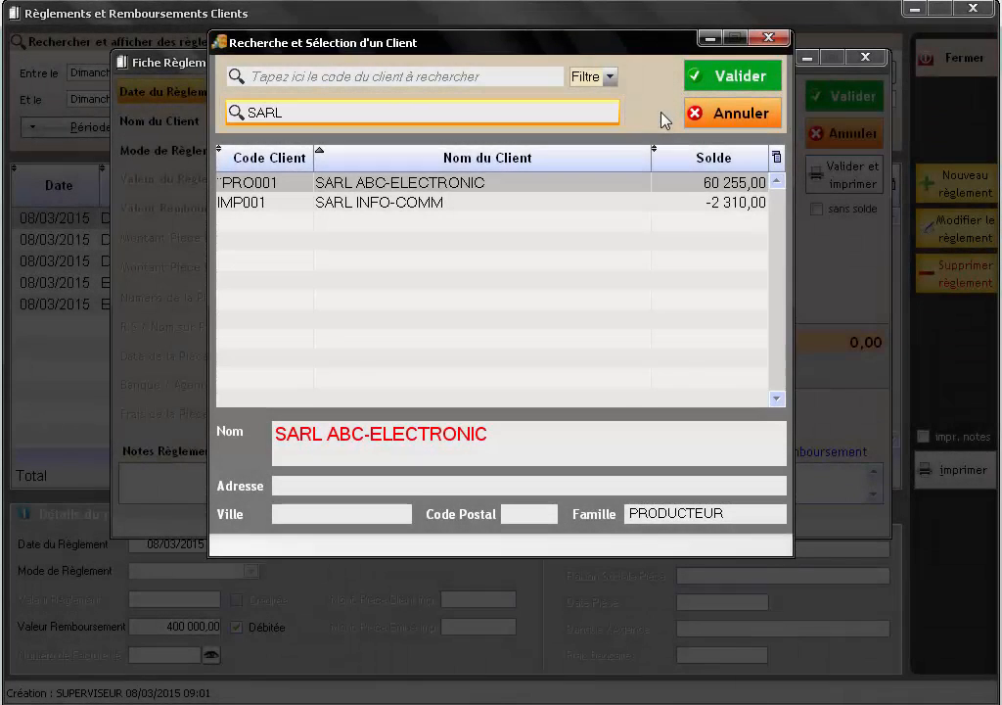
left_click(479, 203)
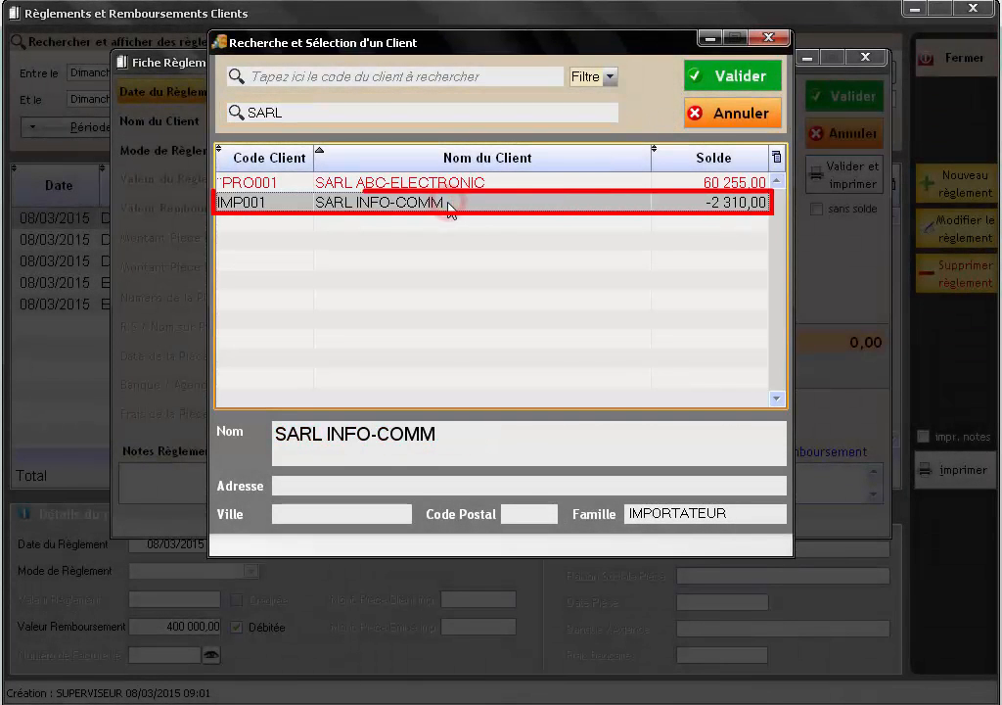
left_click(741, 78)
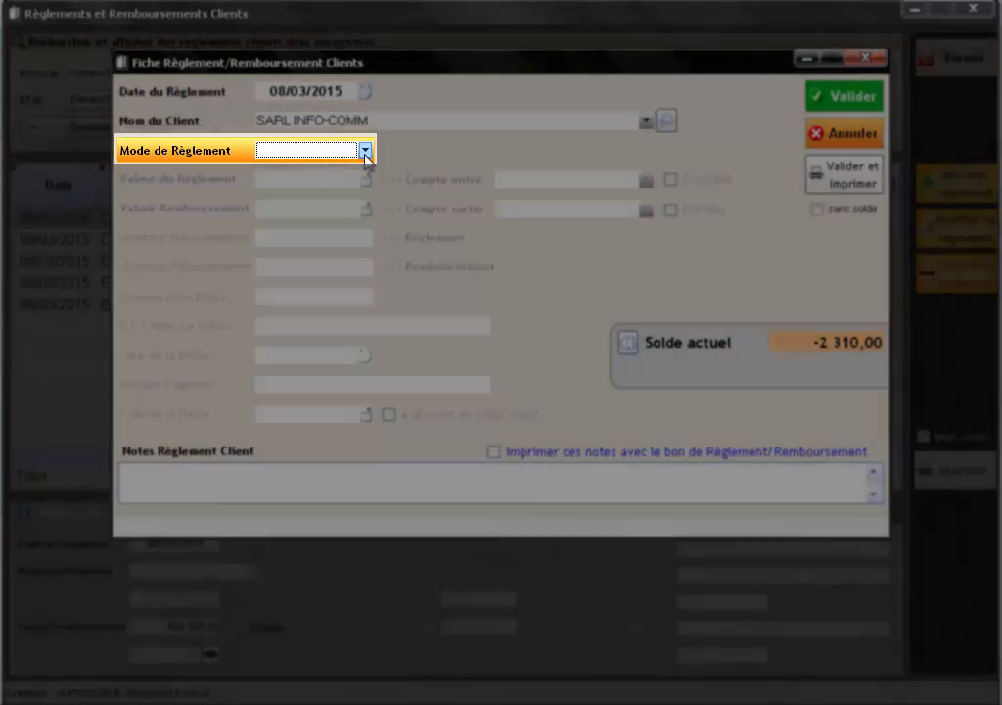
left_click(364, 152)
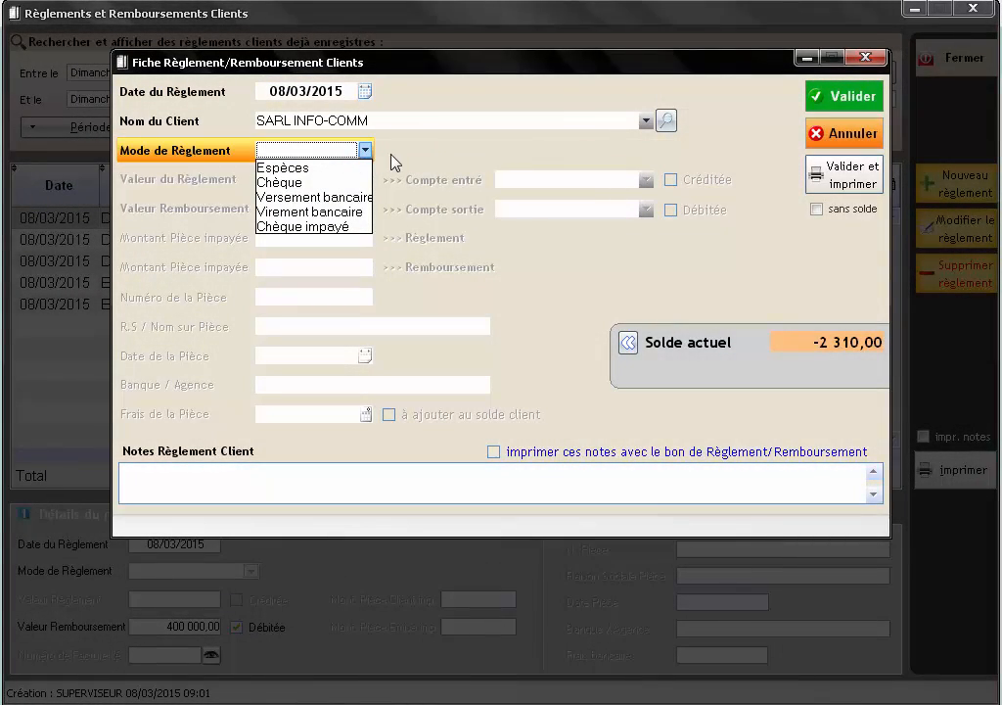
- Record a 2 310,00 Espèces refund for SARL INFO-COMM and print its receipt
left_click(340, 168)
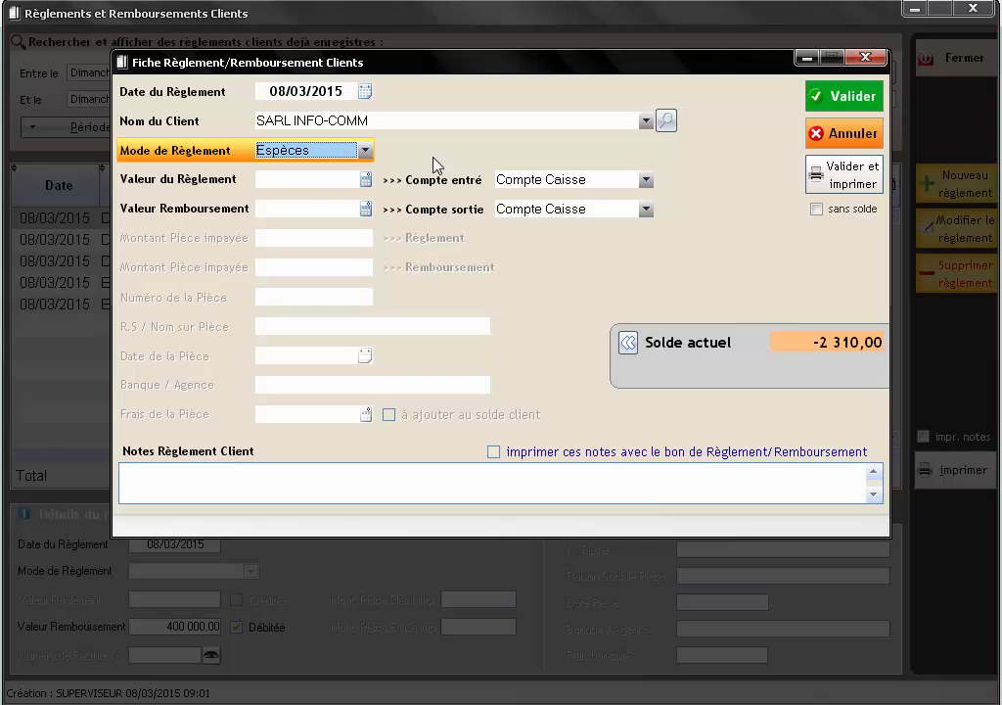
left_click(337, 210)
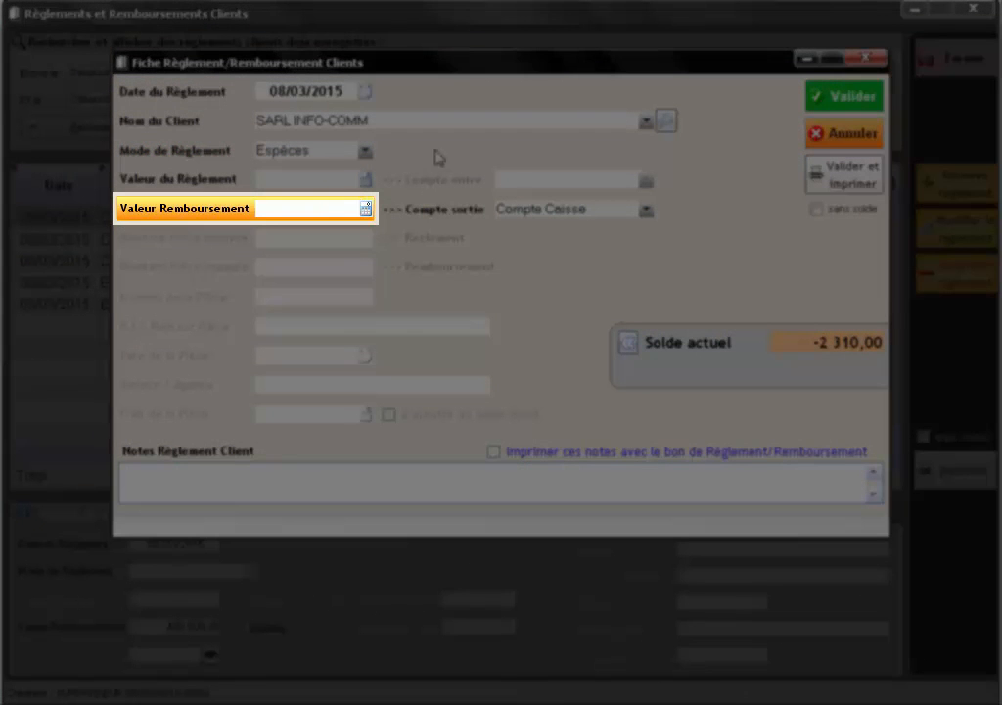
type("2310")
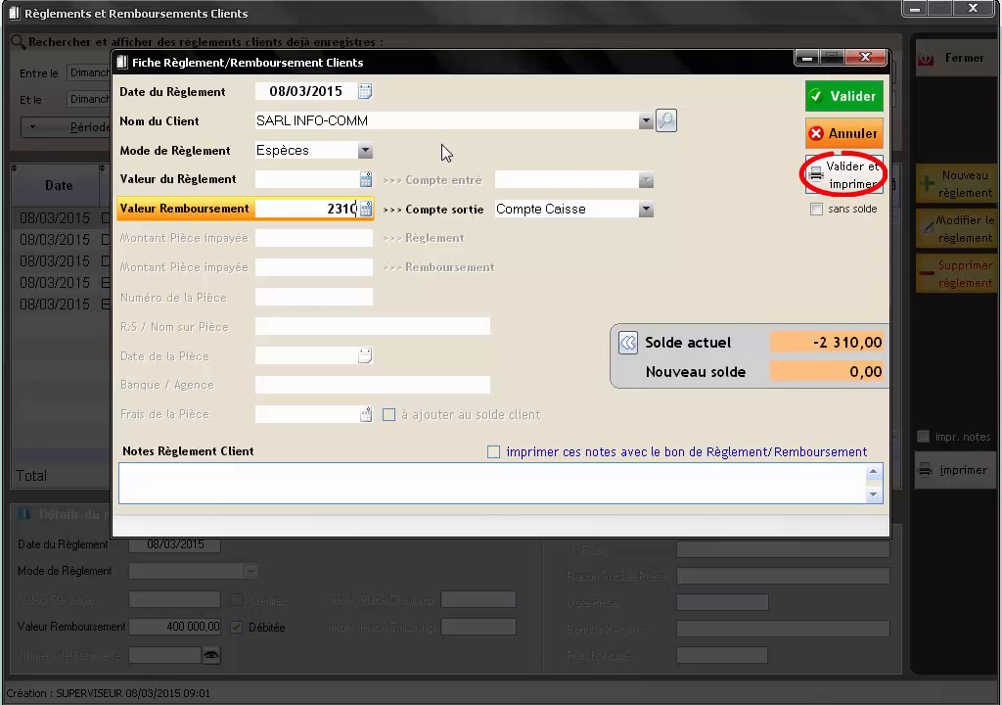
left_click(842, 186)
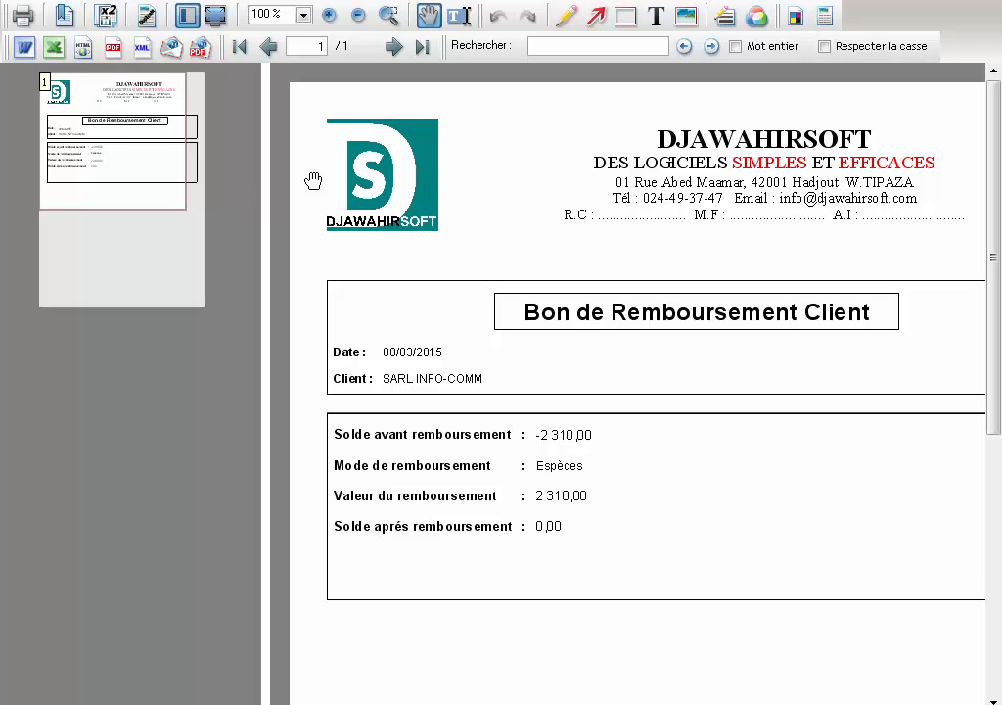
- Pan the print preview to review the SARL INFO-COMM refund receipt, balance 0,00
left_click_drag(160, 189, 173, 191)
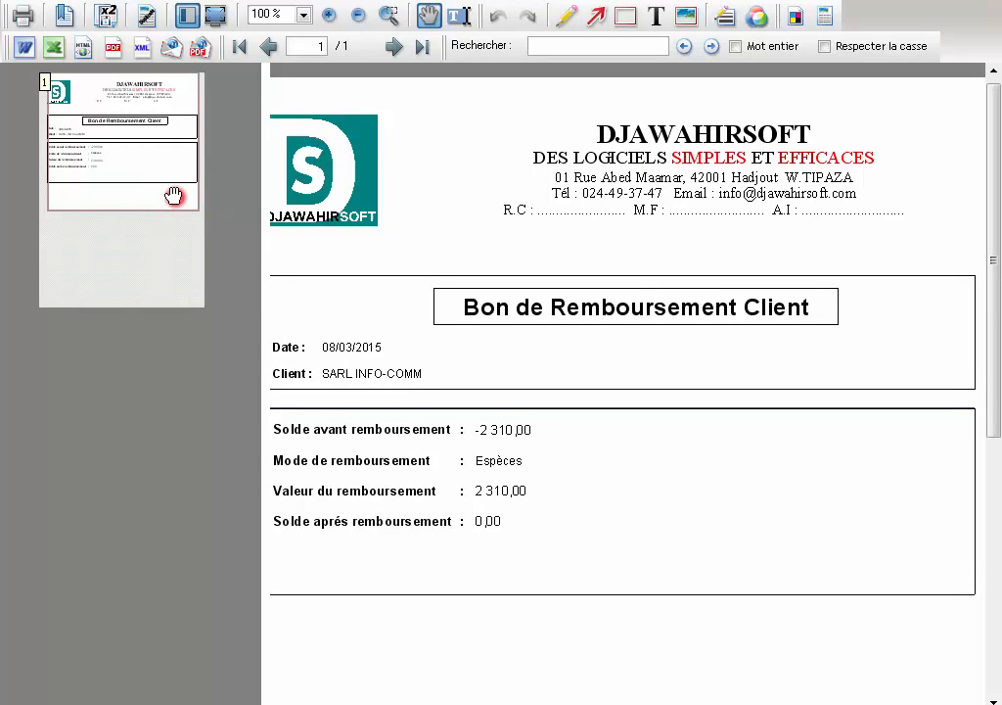
left_click_drag(172, 196, 171, 195)
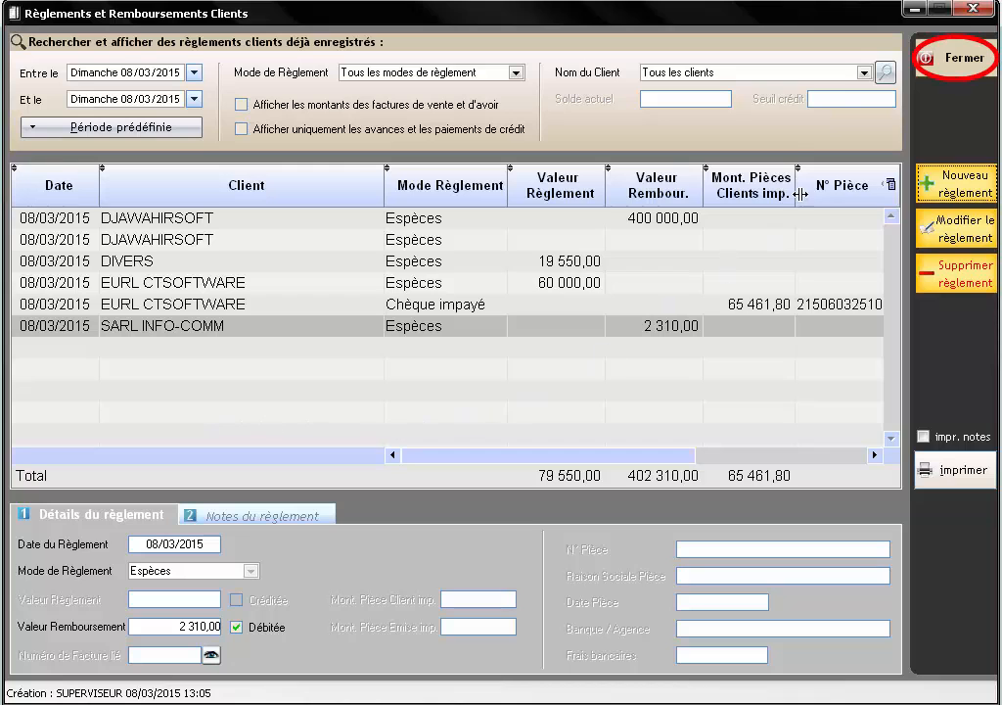
- Close the Règlements et Remboursements Clients window to return to the home shortcuts page
left_click(961, 74)
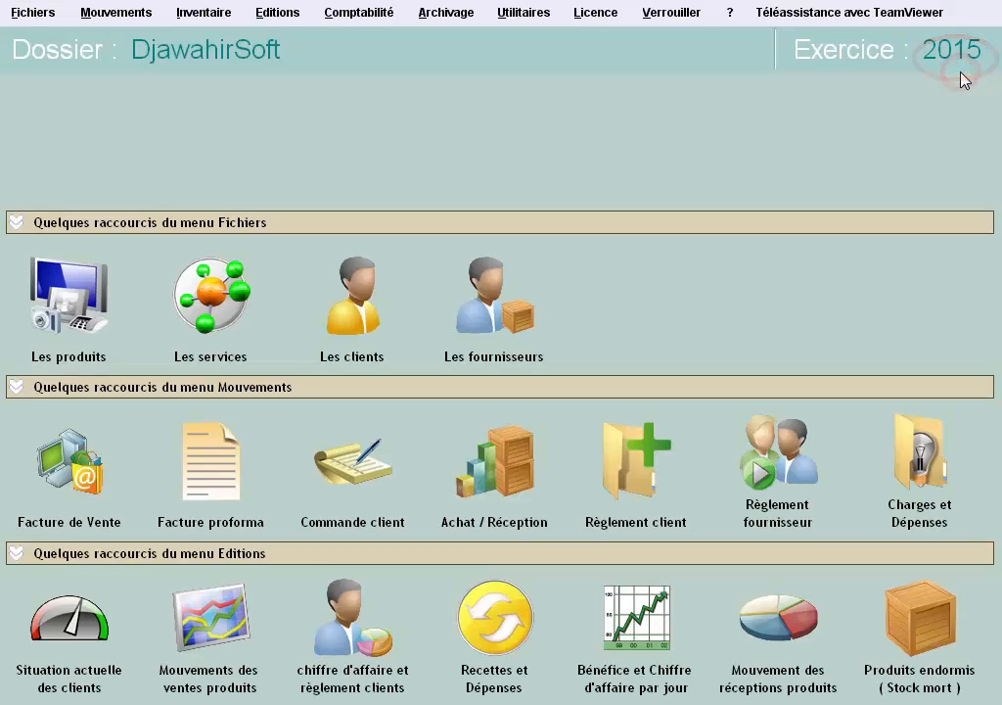